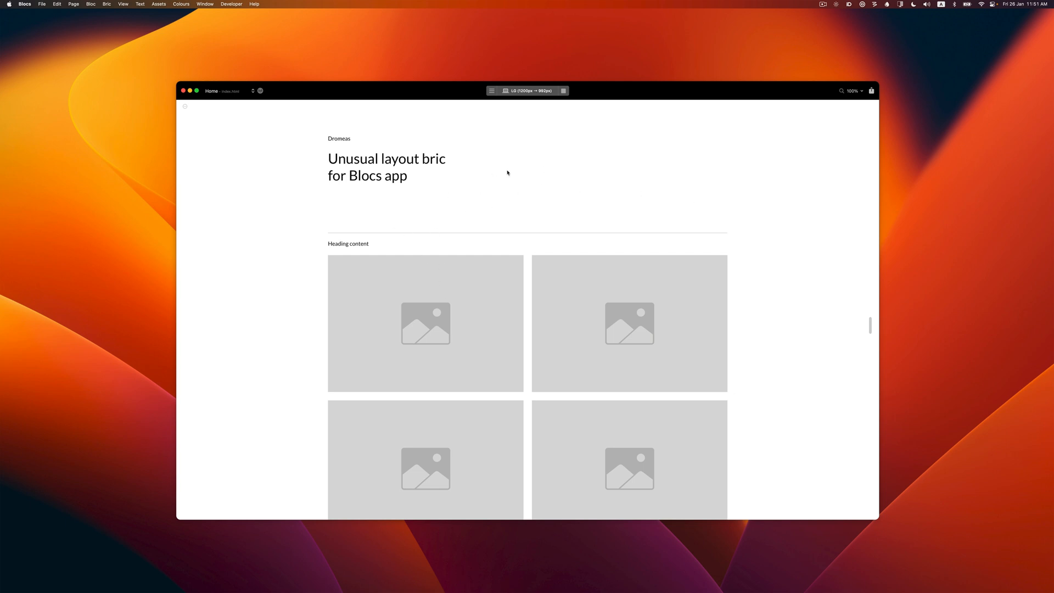
Step: Test the previewed page's navigation by following the first image link and the Block-2 link, returning with the back arrow each time
left_click(436, 322)
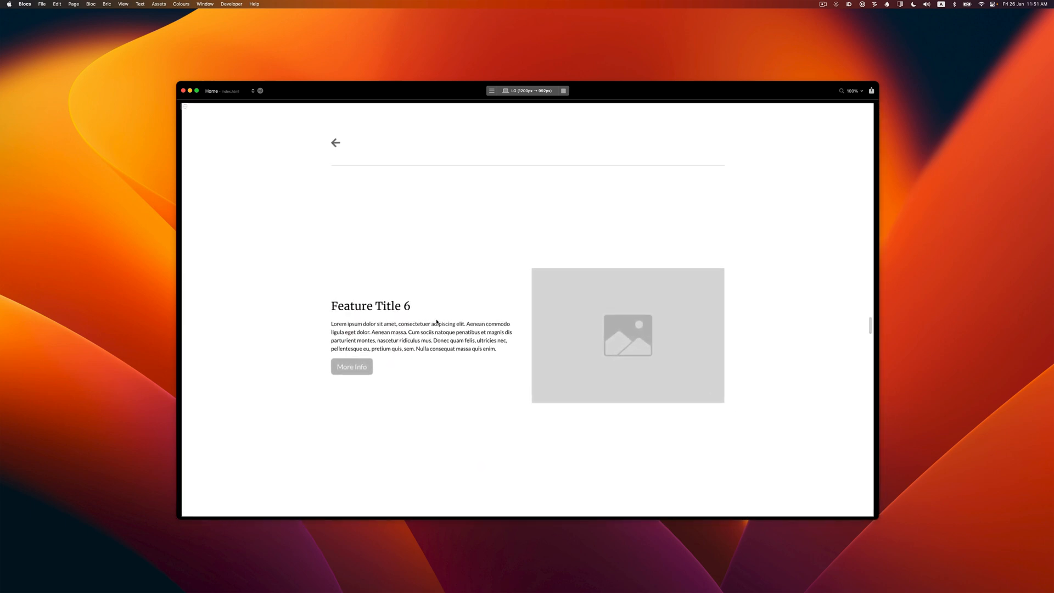
left_click(332, 140)
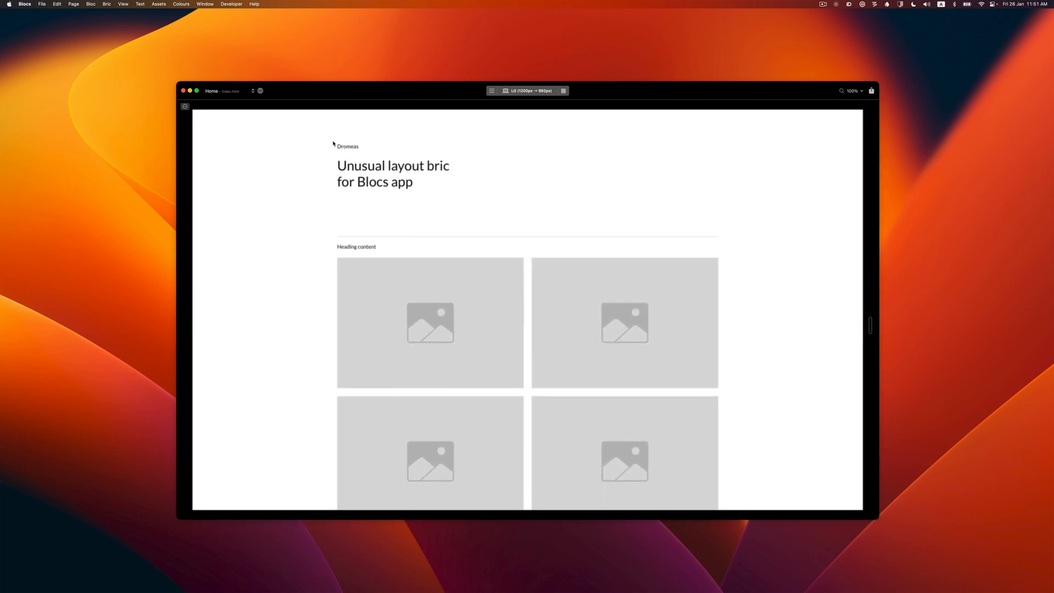
scroll(520, 204, "down", 5)
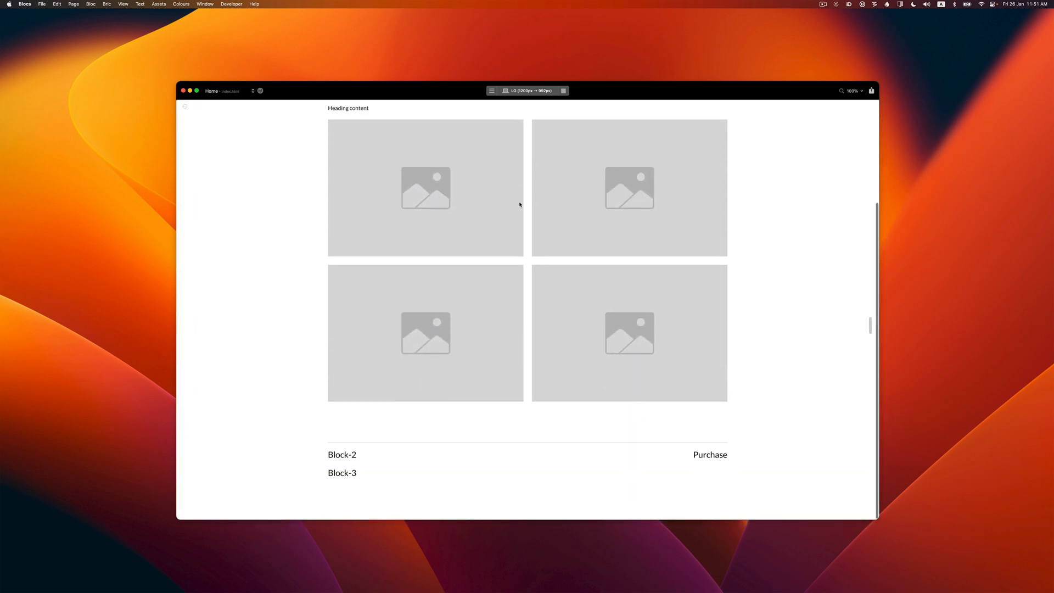
left_click(352, 455)
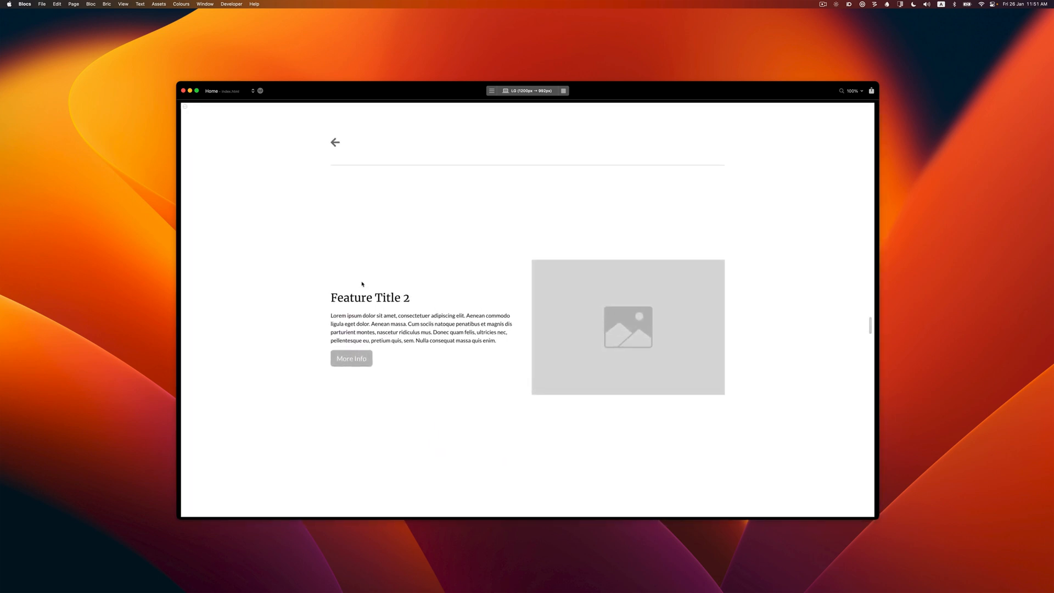
left_click(332, 141)
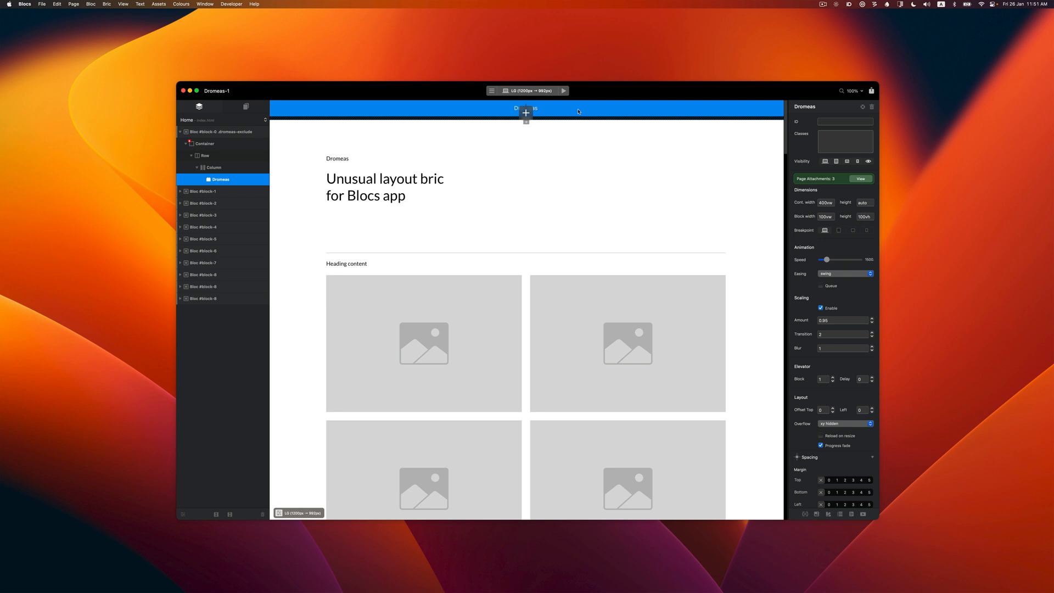
Step: Inspect the exclude class on the first bloc, and the class and Navigate to URL interaction of the first two placeholder images
left_click(244, 131)
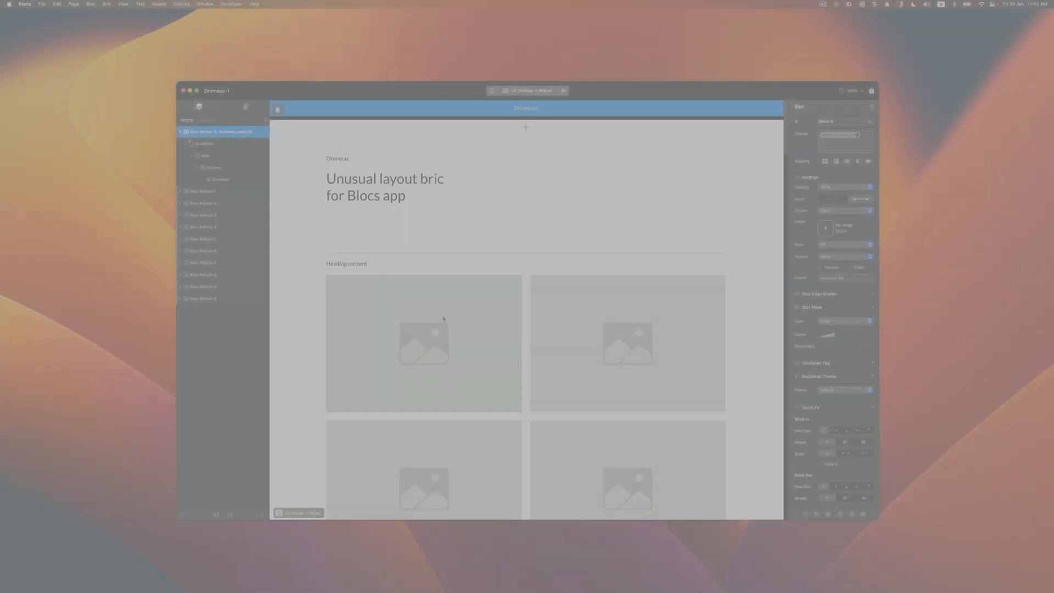
left_click(443, 318)
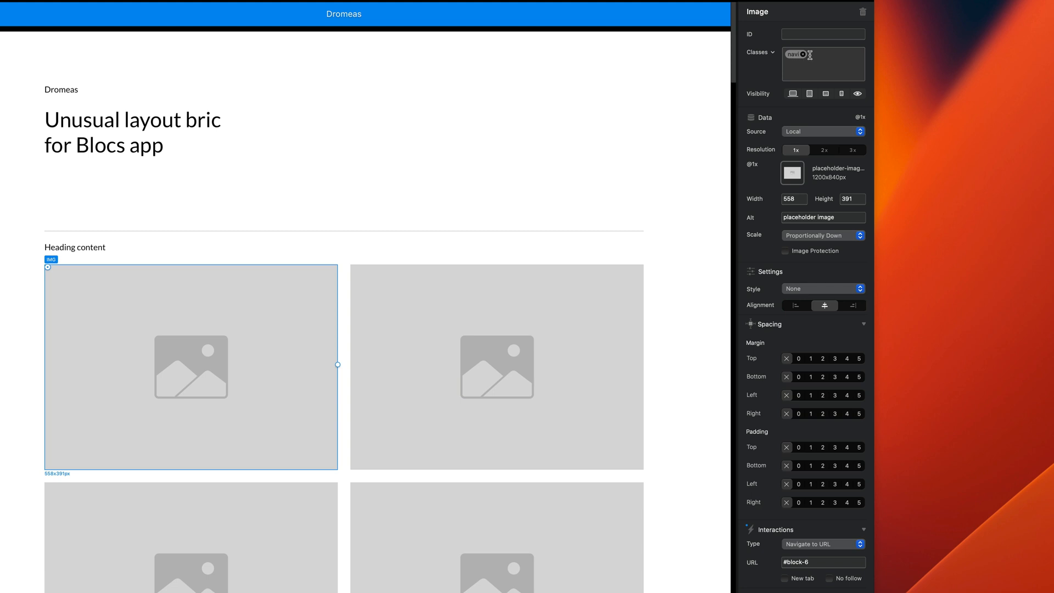
scroll(812, 198, "down", 10)
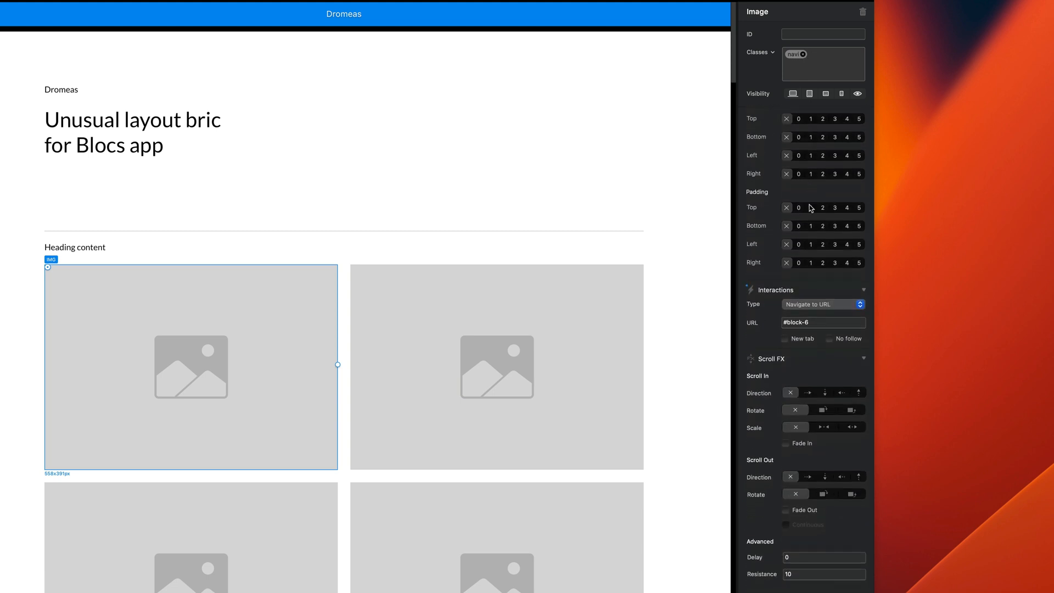
left_click(816, 305)
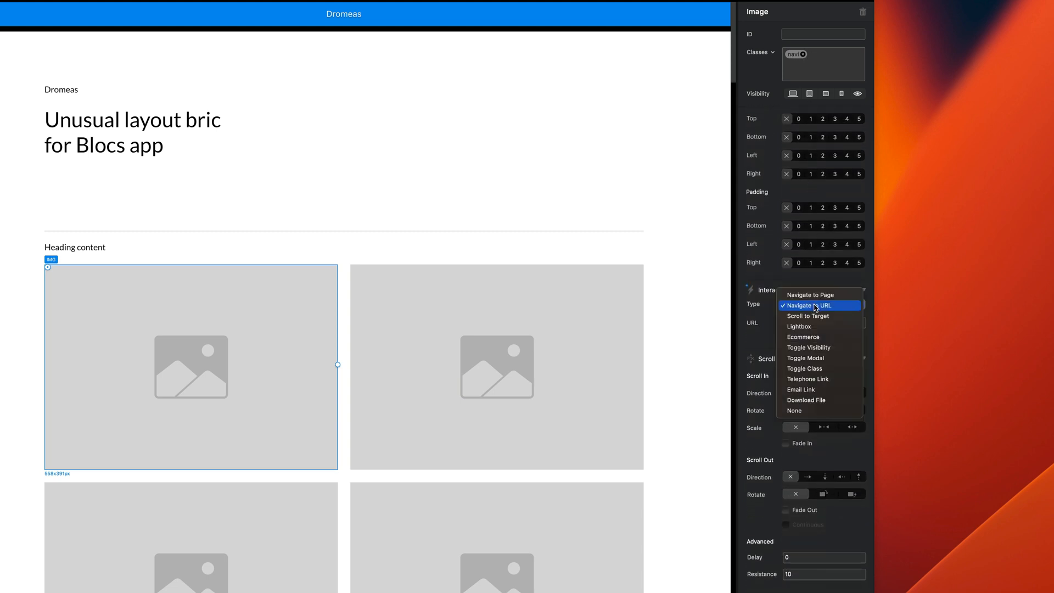
left_click(816, 306)
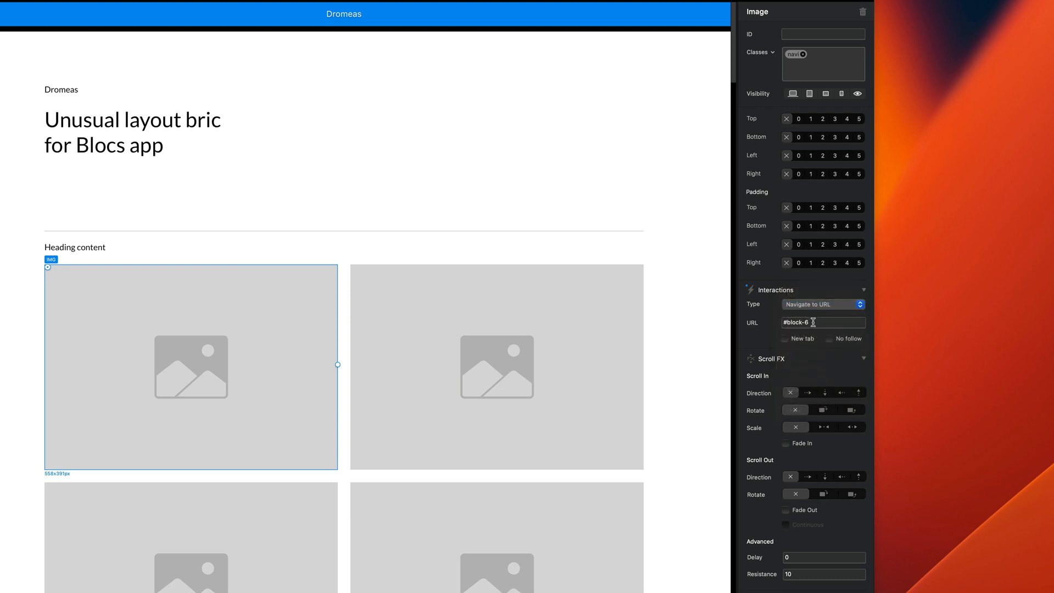
left_click_drag(813, 322, 771, 326)
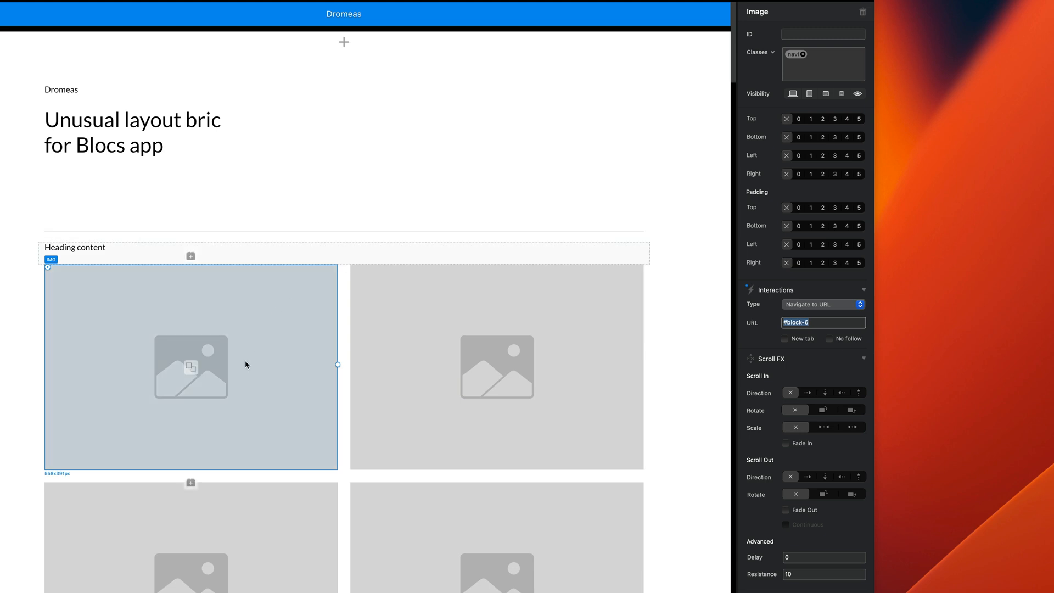
left_click(820, 323)
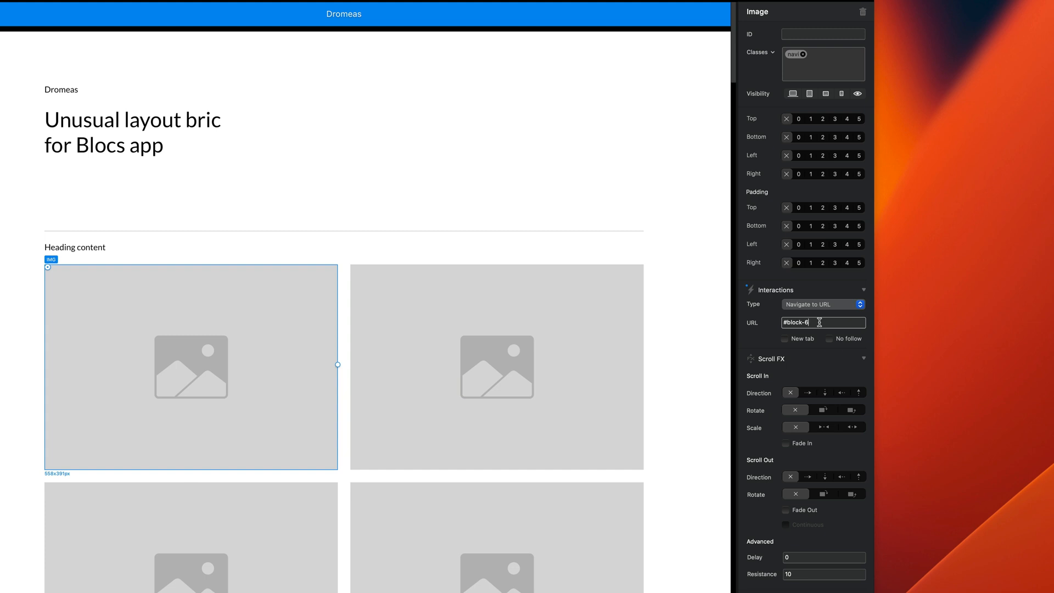
left_click(522, 334)
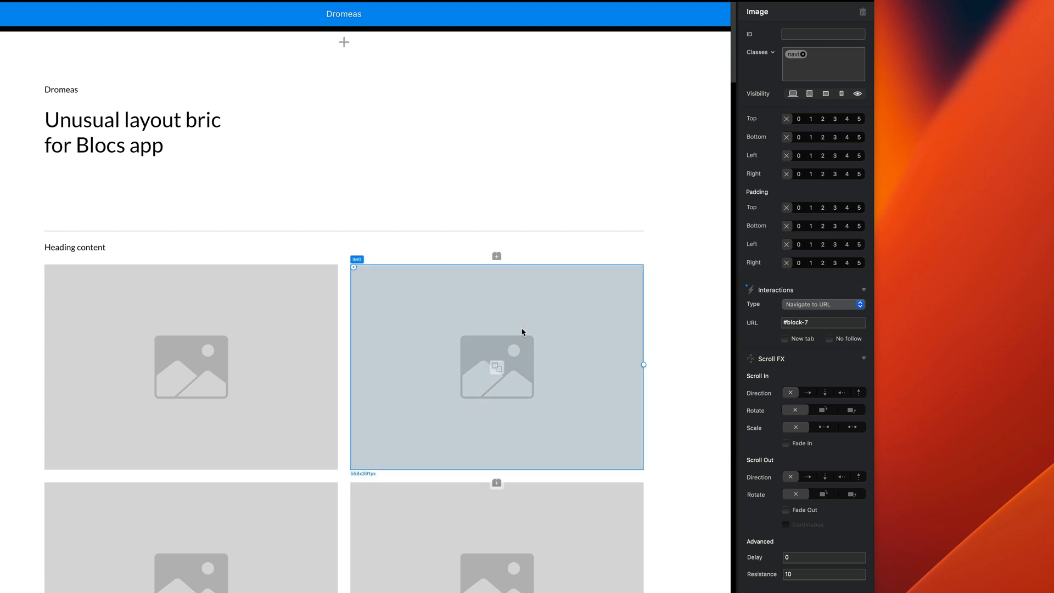
left_click(820, 324)
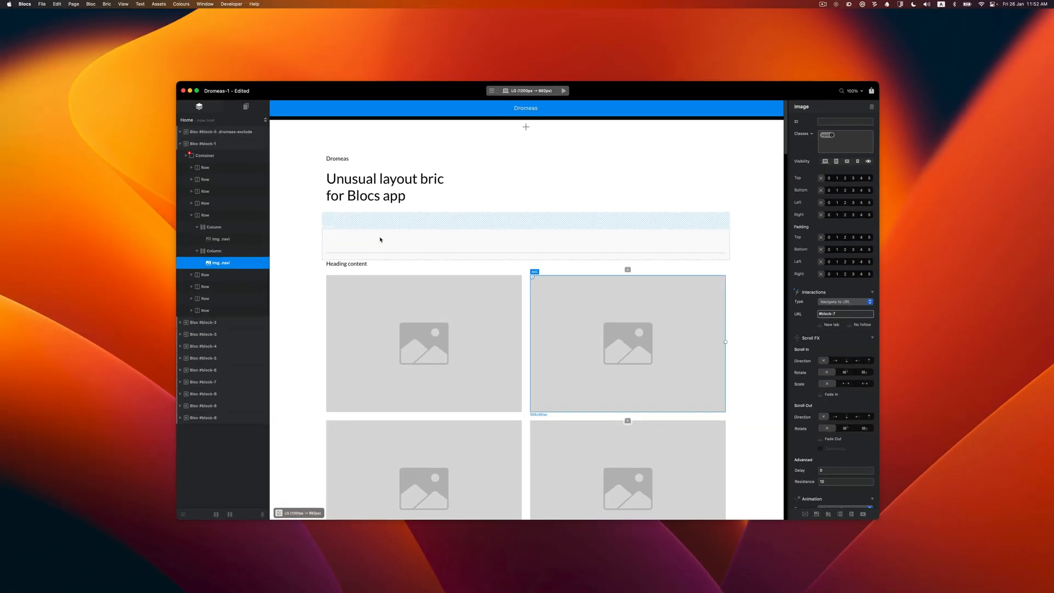
Step: Collapse block-1 in the layer tree and examine the ID setting of the last bloc
left_click(181, 144)
left_click(180, 145)
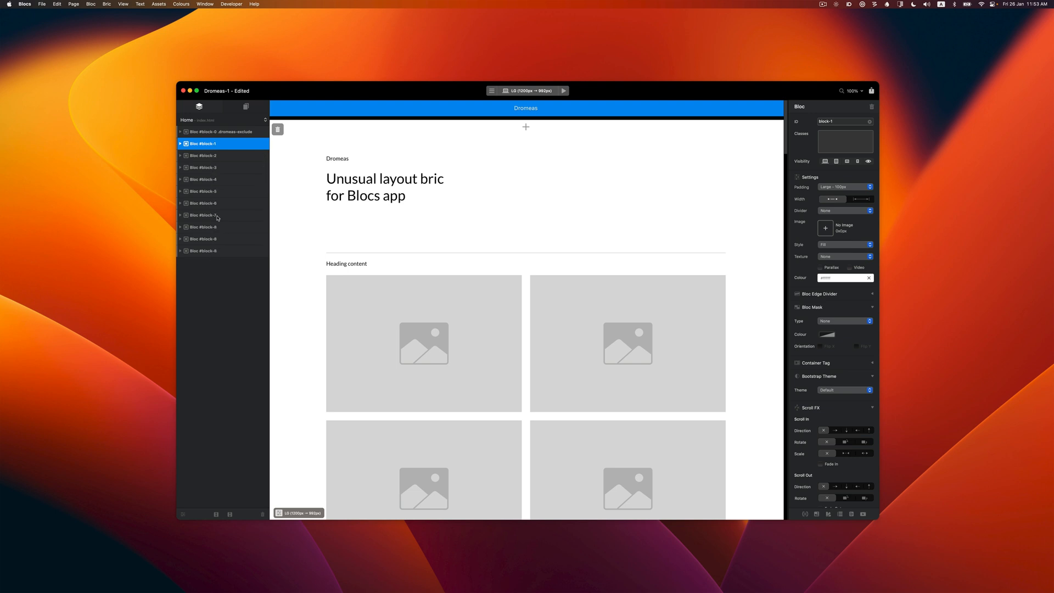
left_click(219, 251)
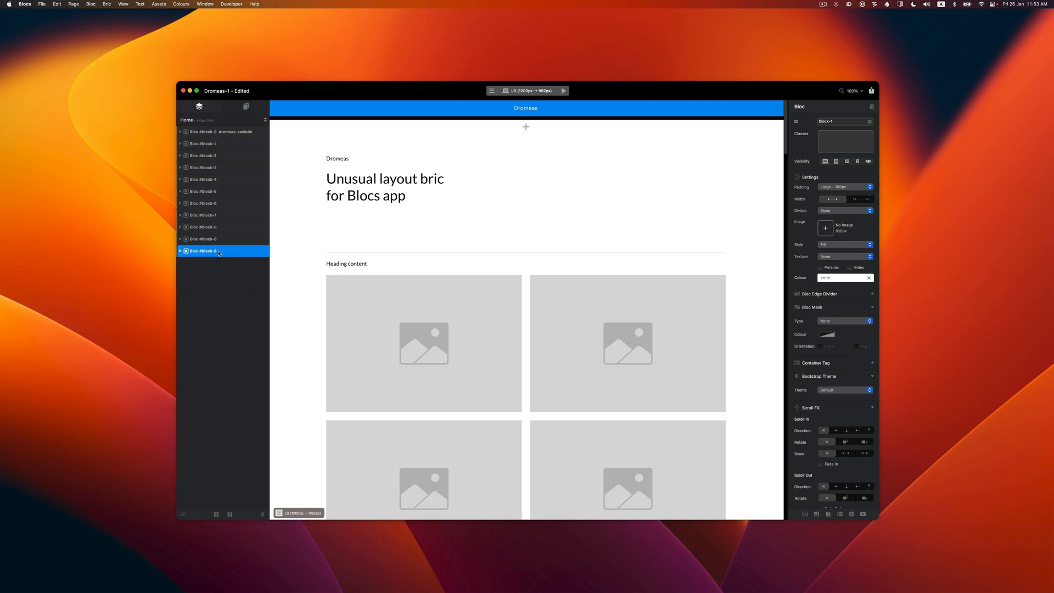
left_click(850, 121)
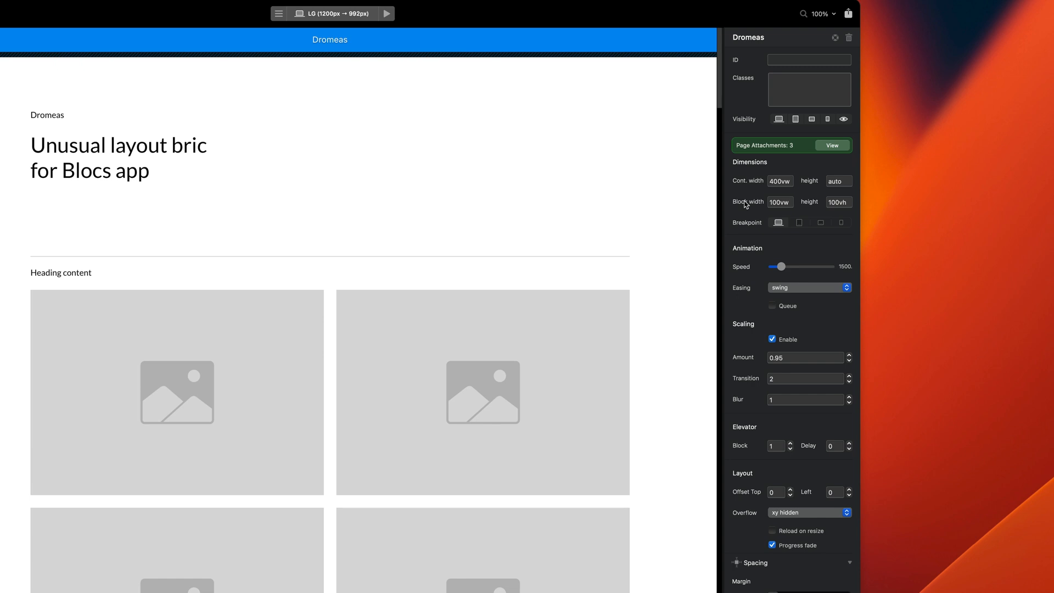
Step: Set the Dromeas bric's layout overflow to auto
scroll(744, 315, "down", 5)
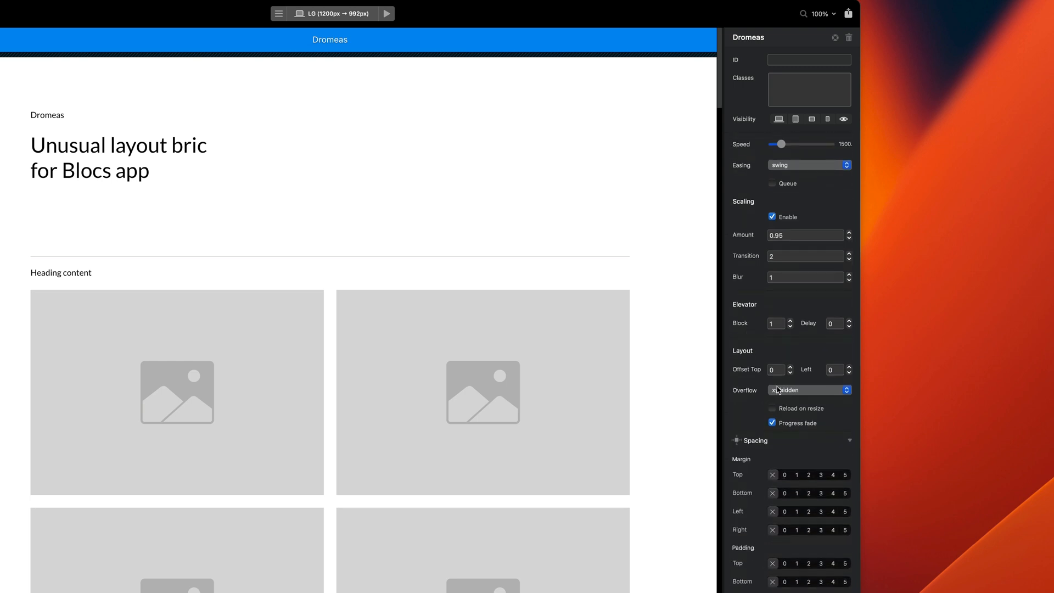
left_click(780, 390)
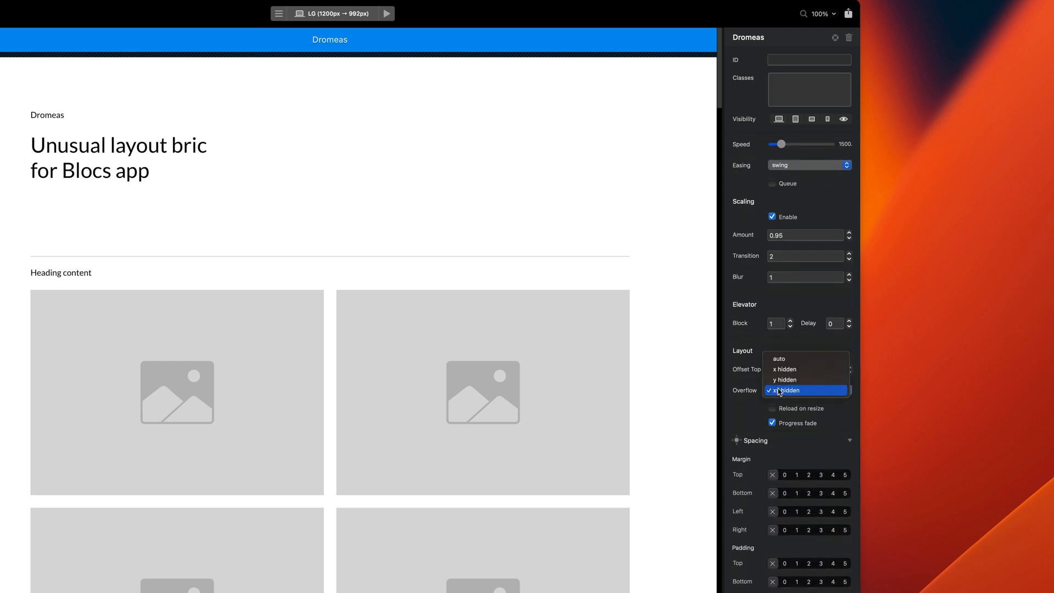
left_click(779, 359)
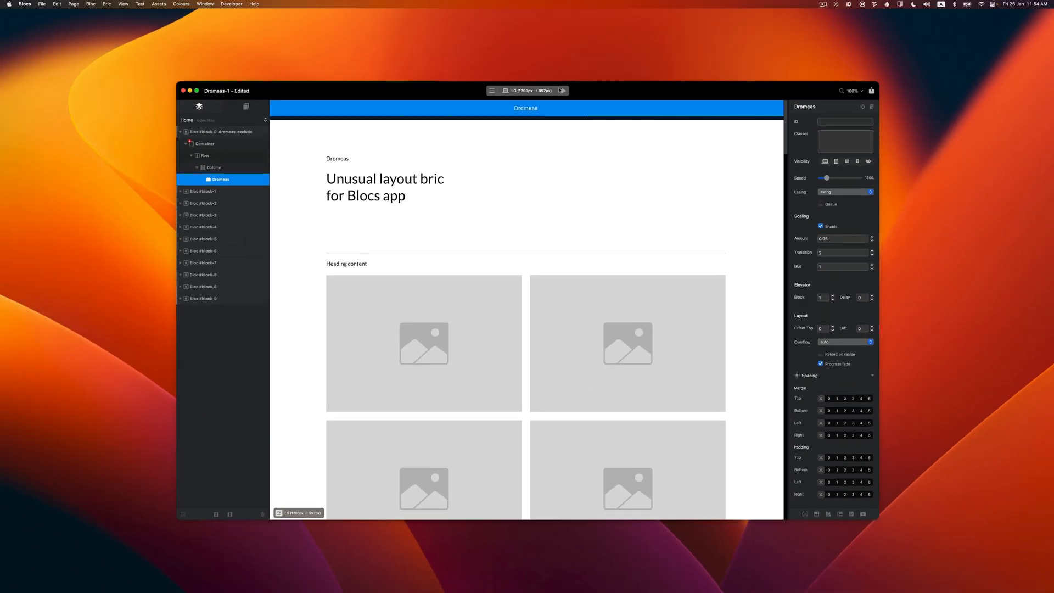
Step: Preview the page and scroll through the blocks horizontally and vertically to check the auto overflow behaviour
left_click(385, 14)
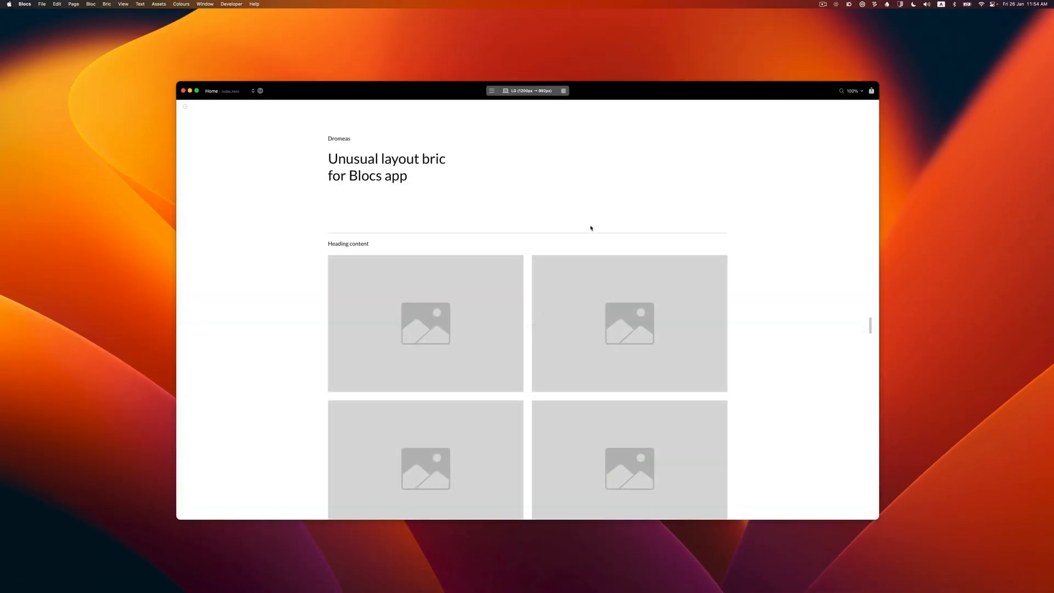
scroll(590, 228, "right", 15)
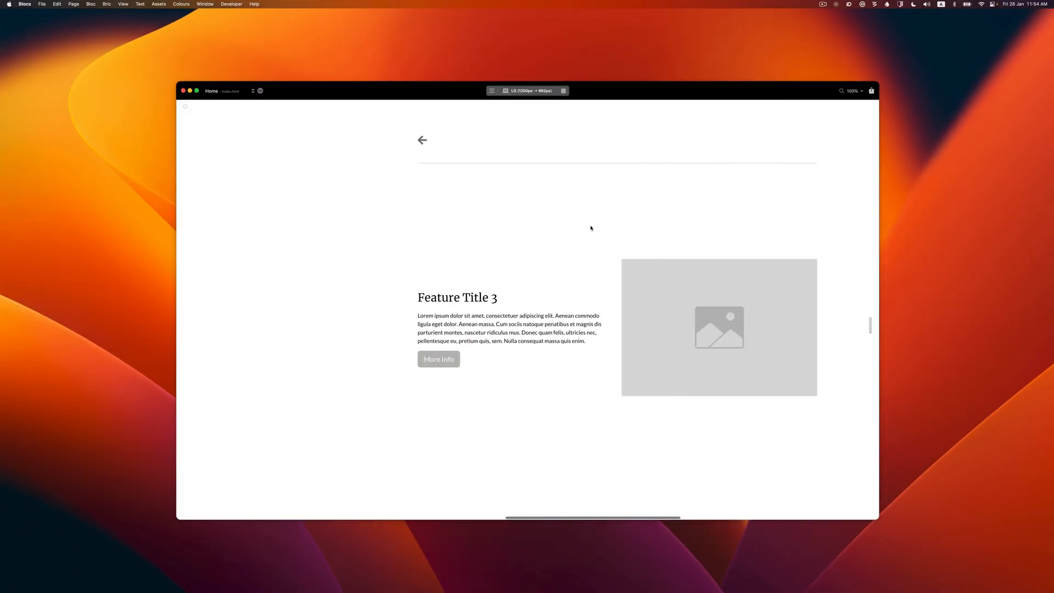
scroll(590, 228, "right", 10)
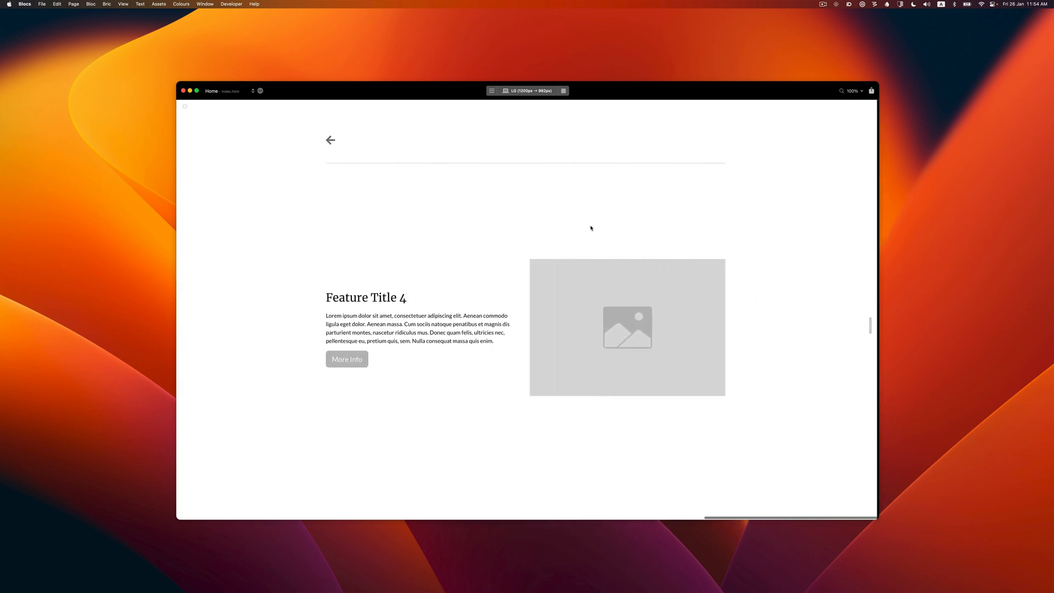
scroll(591, 228, "left", 20)
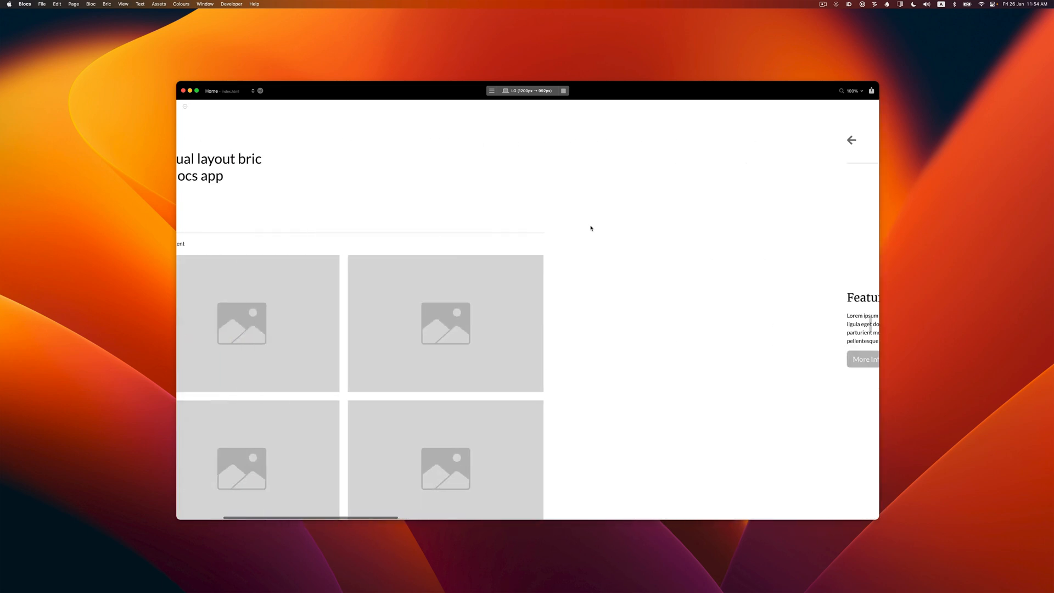
scroll(590, 228, "left", 5)
scroll(591, 228, "down", 20)
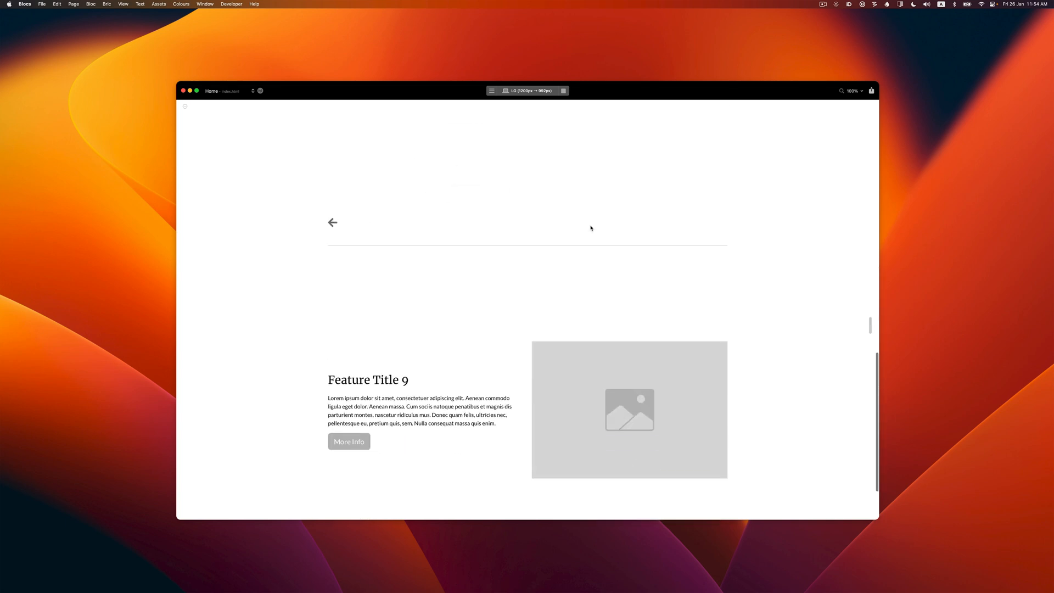
scroll(591, 227, "up", 15)
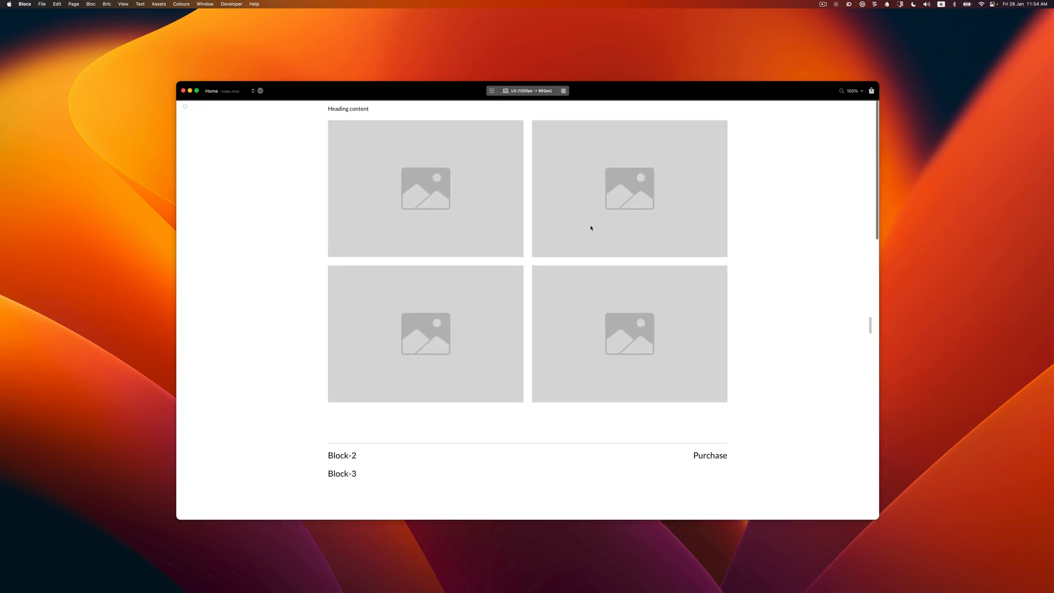
scroll(591, 228, "up", 5)
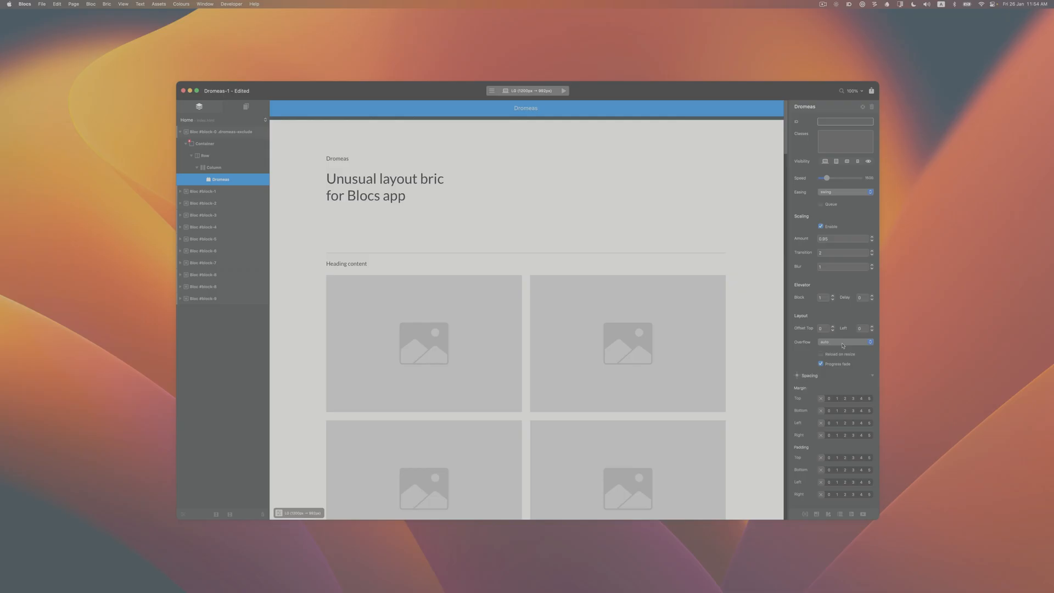
Step: Set the Dromeas bric's layout overflow to xy hidden
left_click(843, 343)
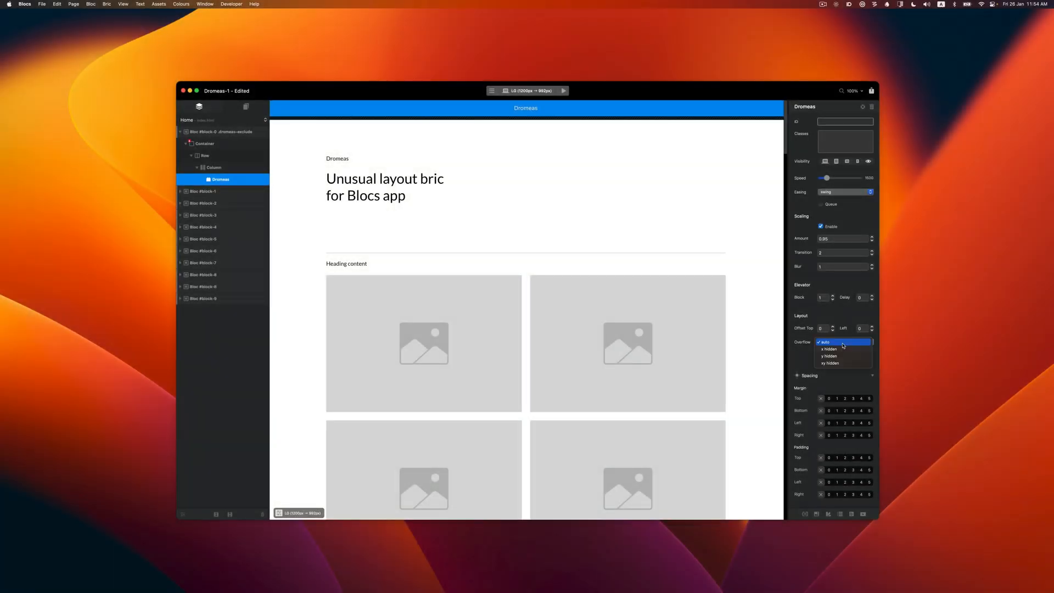
left_click(831, 363)
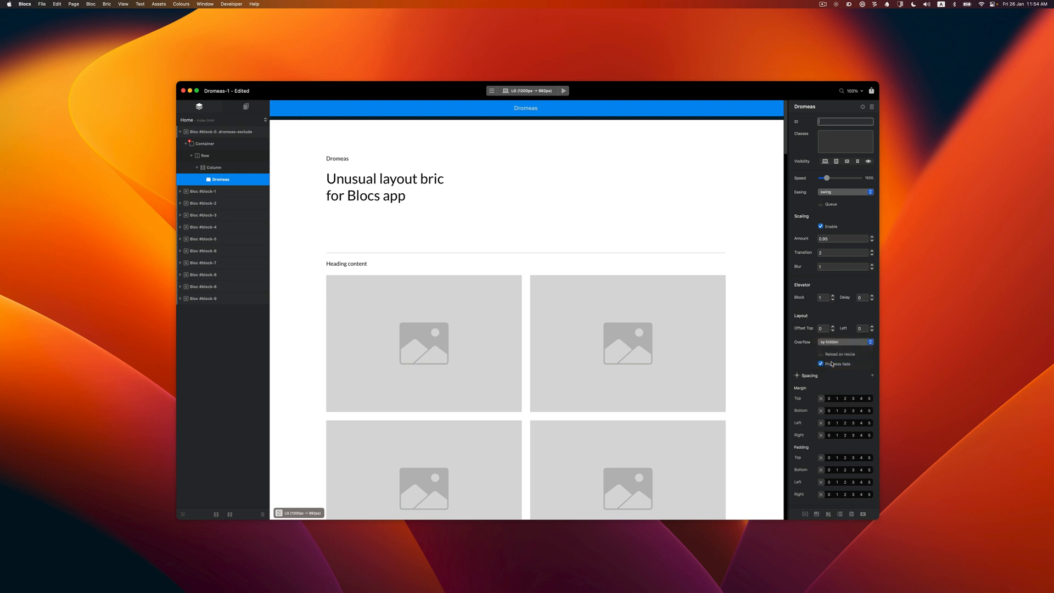
Step: Preview the page and check how the first block scrolls vertically with the xy hidden overflow
key("super+p")
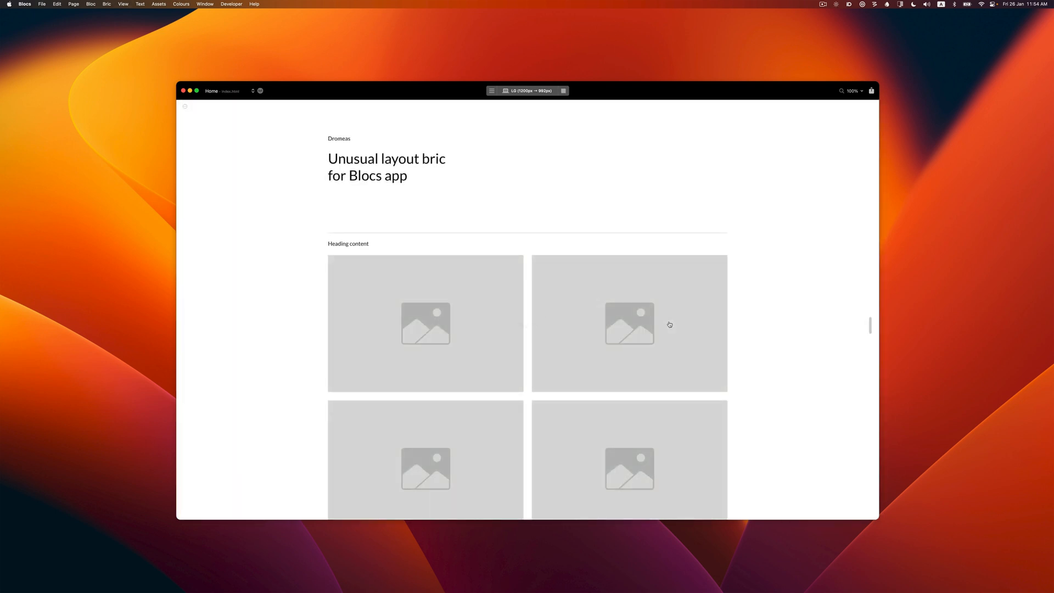
scroll(670, 324, "down", 3)
scroll(669, 324, "up", 3)
scroll(670, 325, "down", 3)
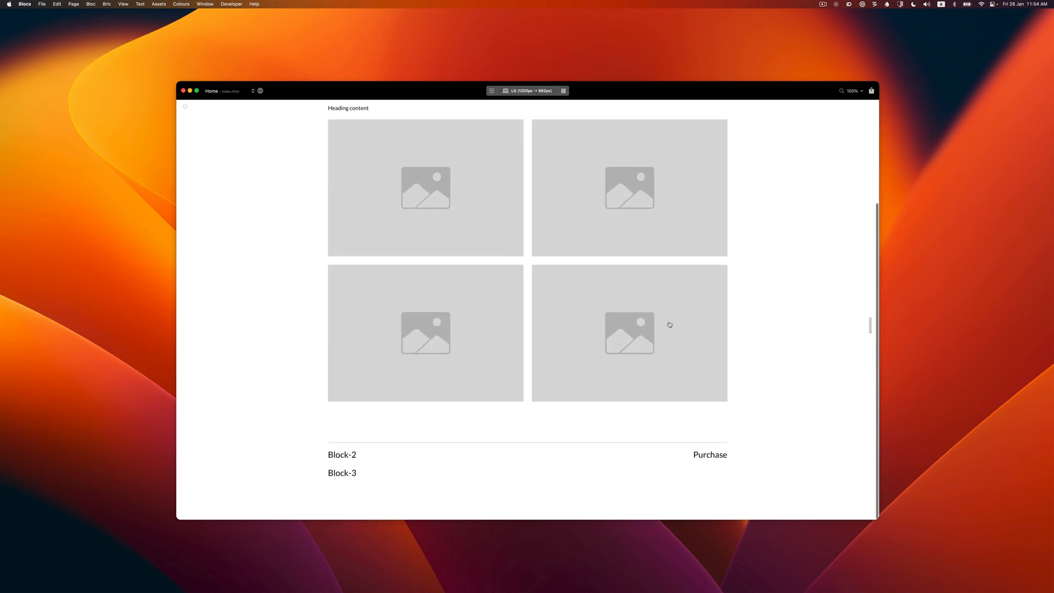
scroll(670, 324, "up", 2)
scroll(670, 324, "up", 1)
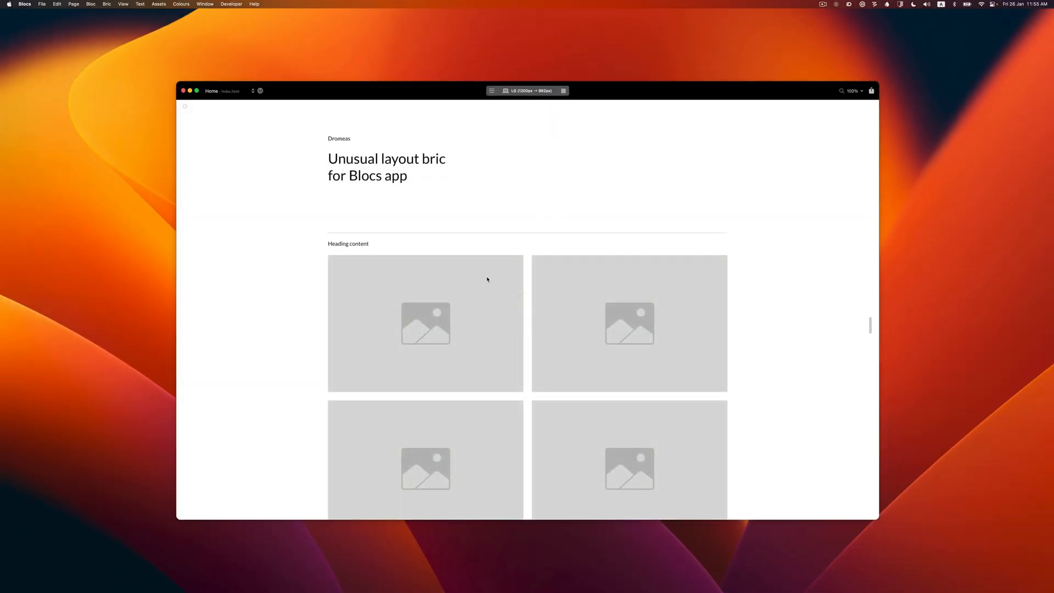
Step: Test the first image's link in the preview, return with the back arrow, and exit the preview
left_click(487, 279)
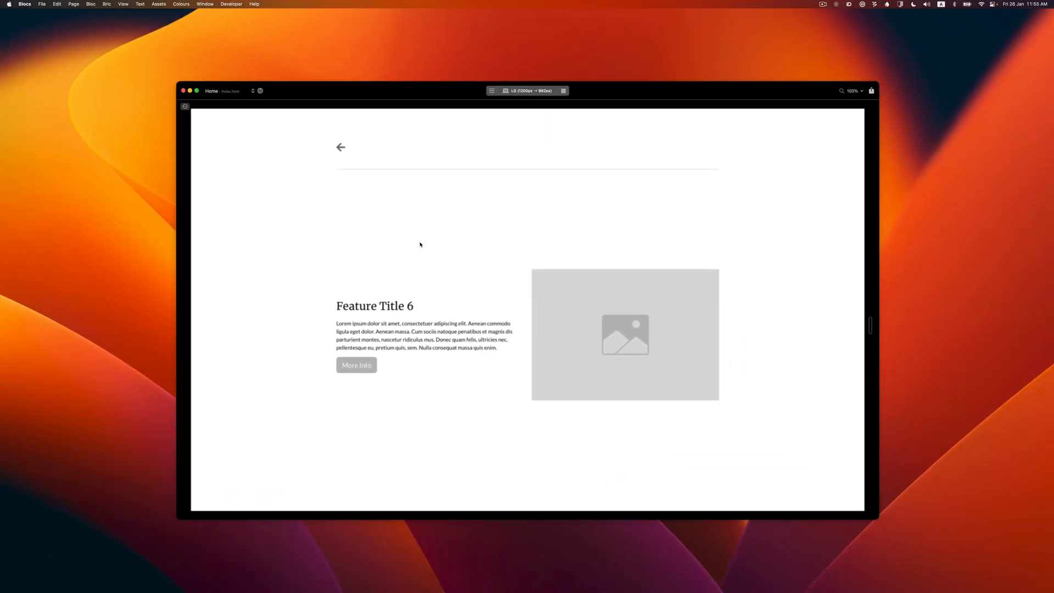
left_click(335, 145)
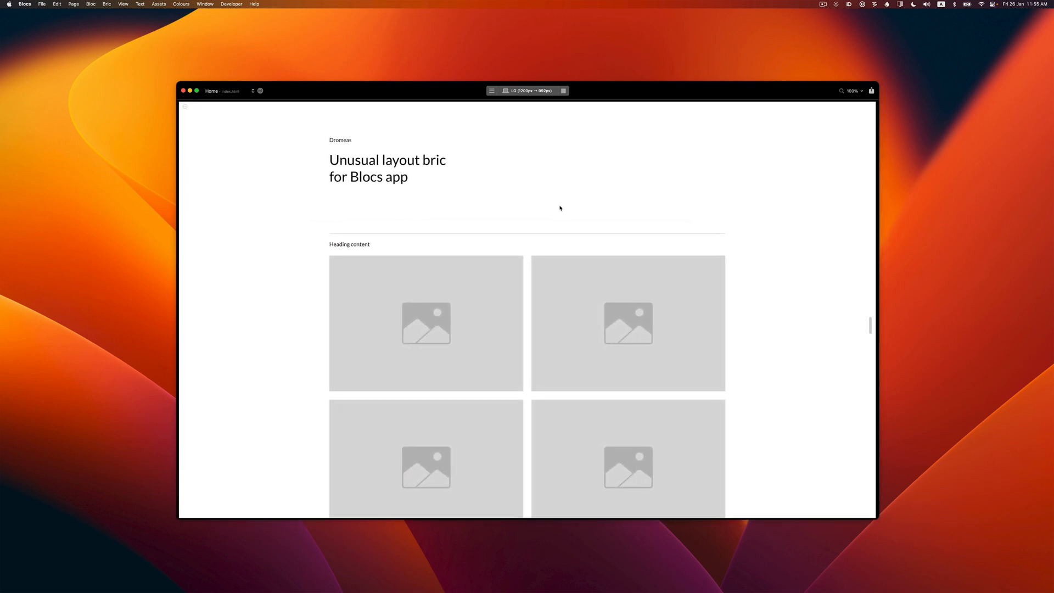
key("super+p")
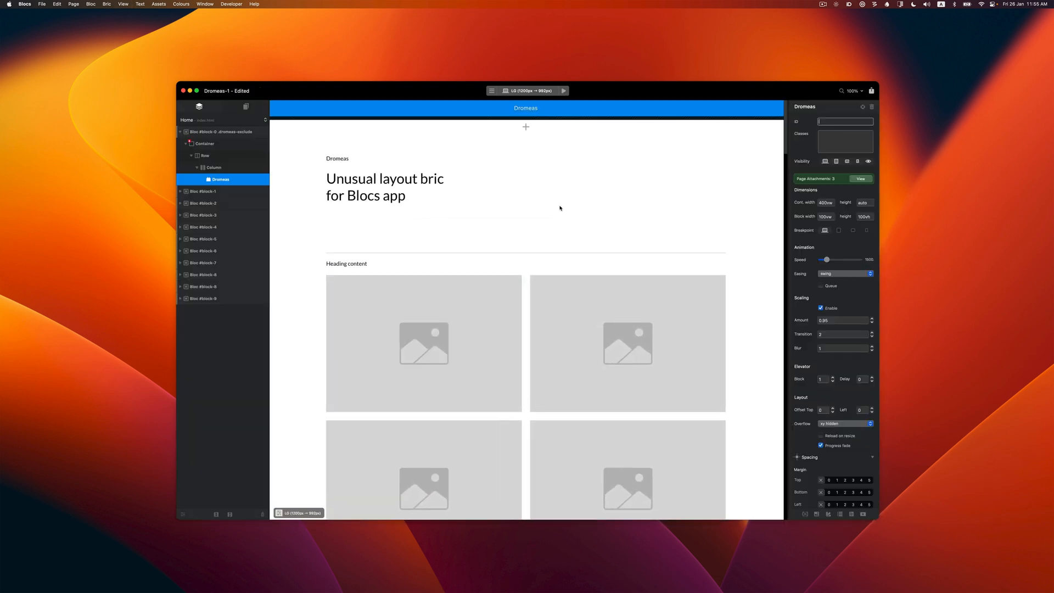
Step: Switch off the Dromeas bric's scaling, preview the block transitions without it, and switch scaling back on
left_click(820, 309)
key("super+p")
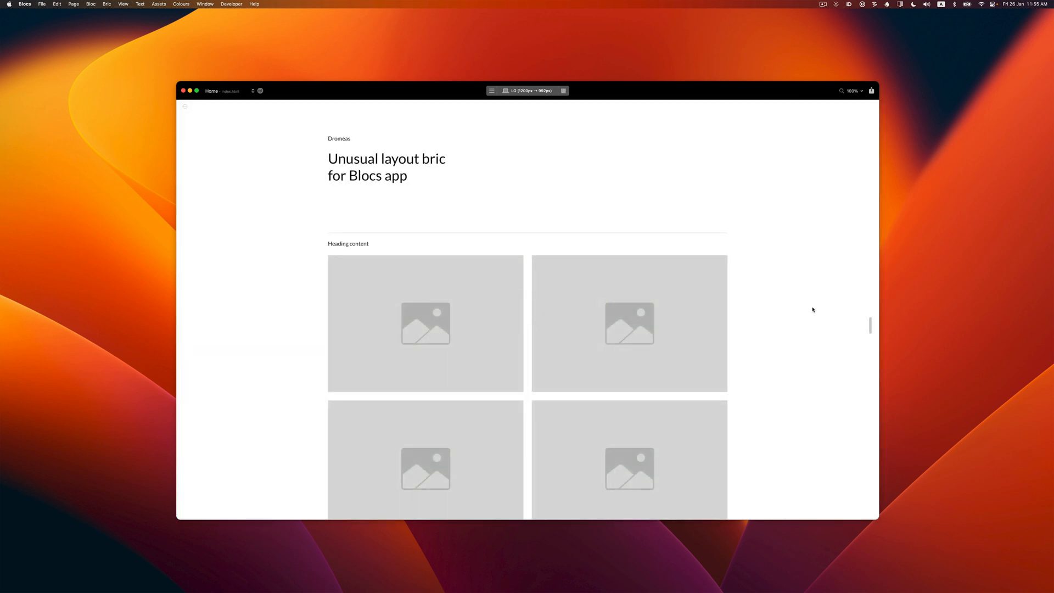
scroll(488, 324, "down", 10)
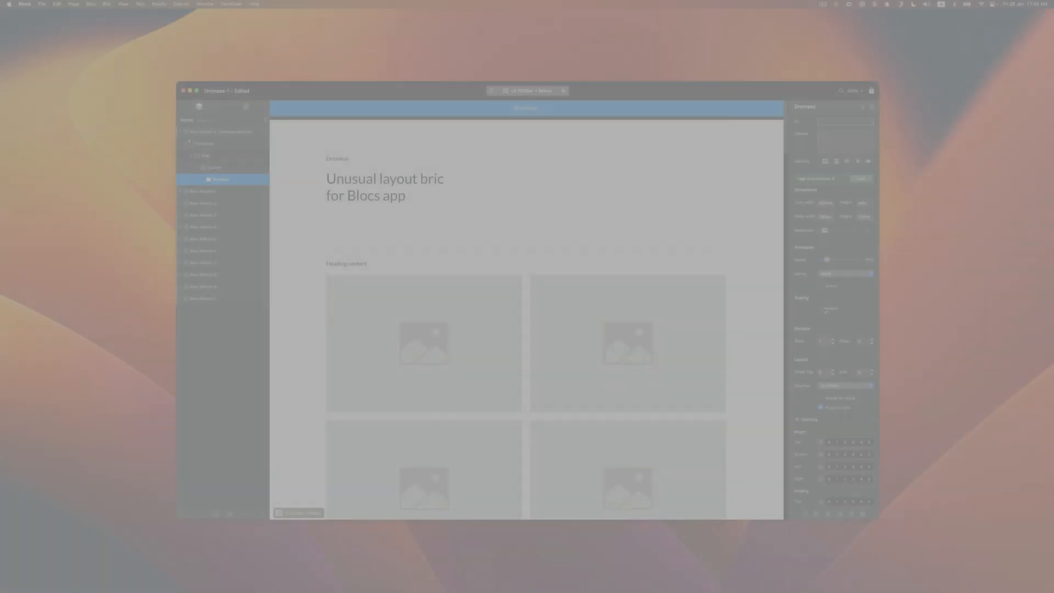
left_click(822, 308)
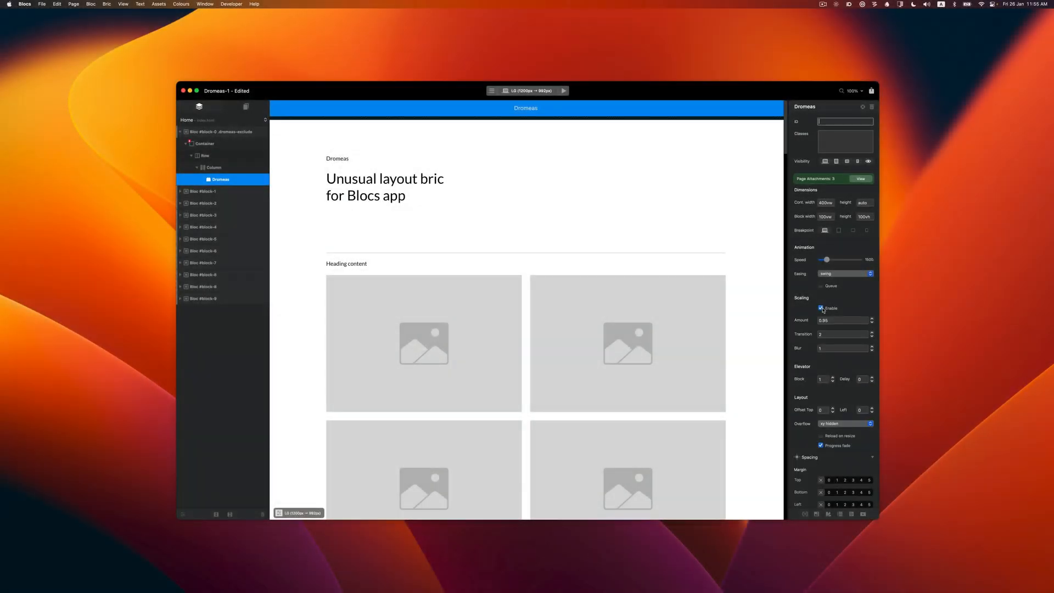
Step: Look through the Dromeas bric's layout overflow options, keep xy hidden, and enable Reload on resize
scroll(802, 350, "down", 5)
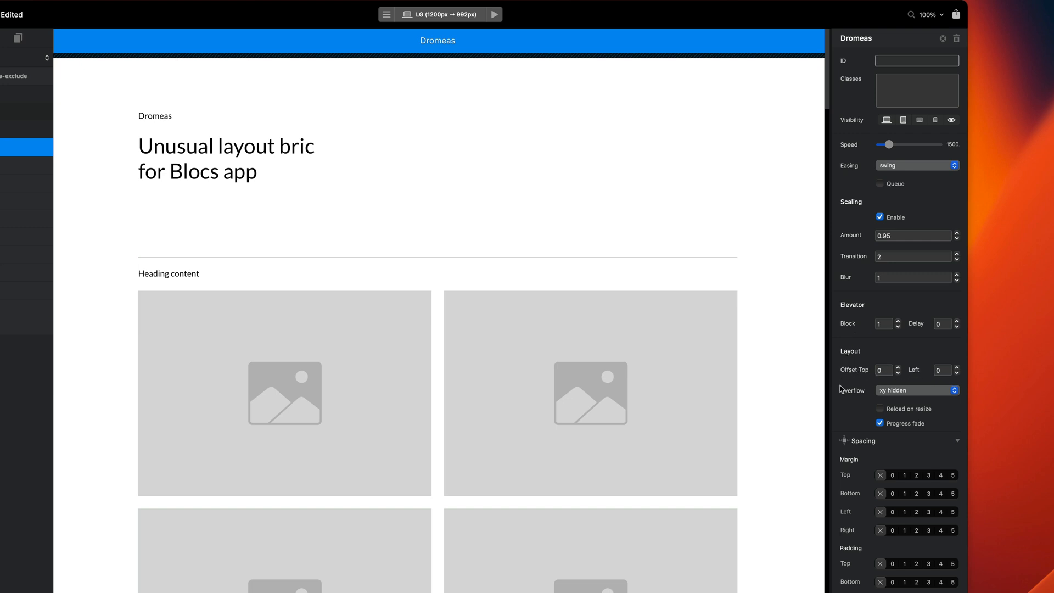
left_click(900, 392)
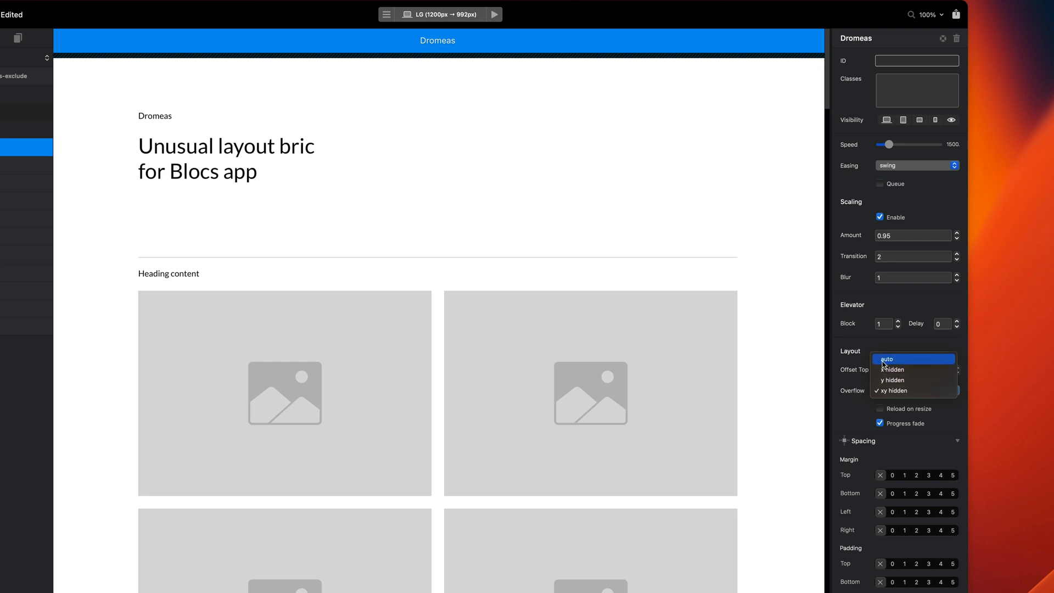
left_click(858, 379)
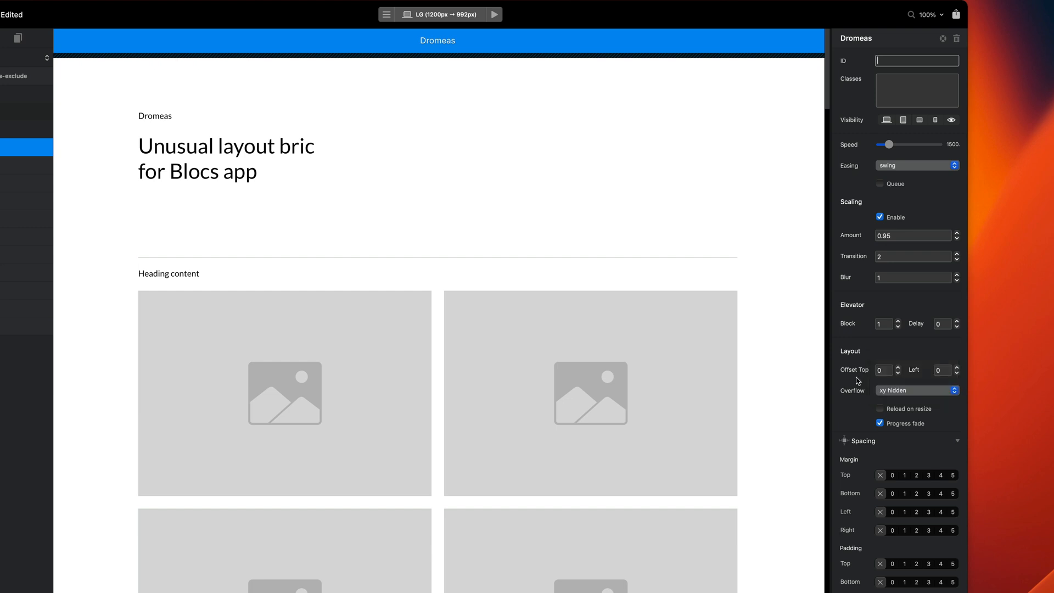
left_click(880, 409)
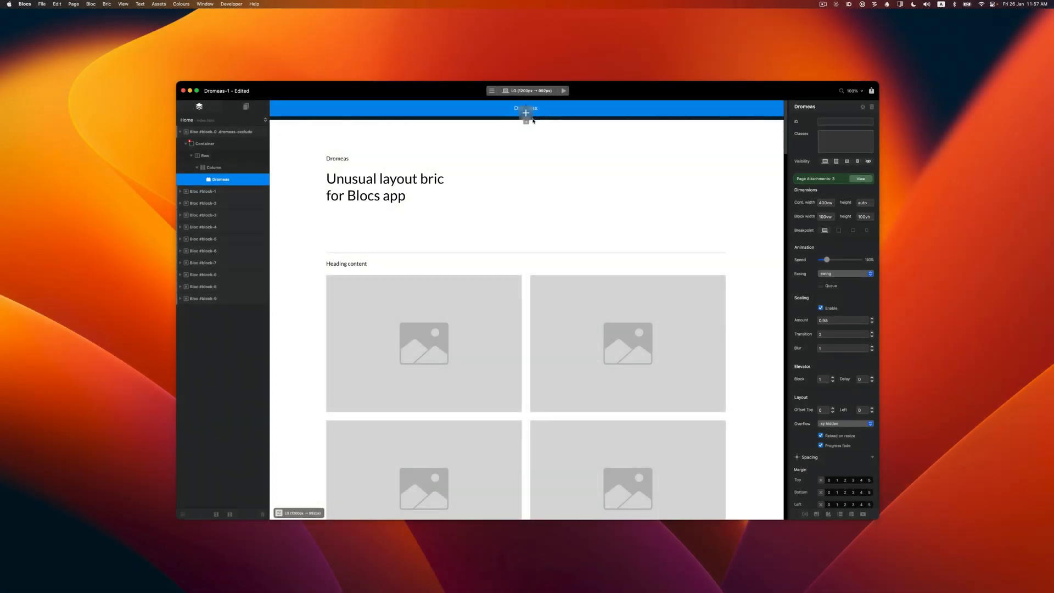
Step: Add a div container below the Dromeas bric and assign it the dromeas-progress class
left_click(527, 121)
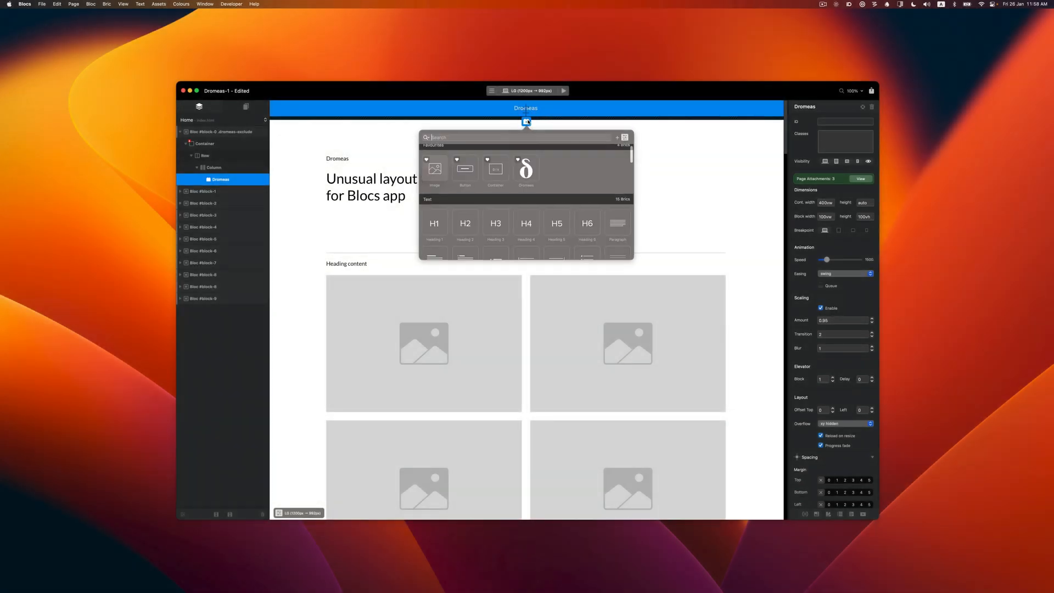
left_click(497, 170)
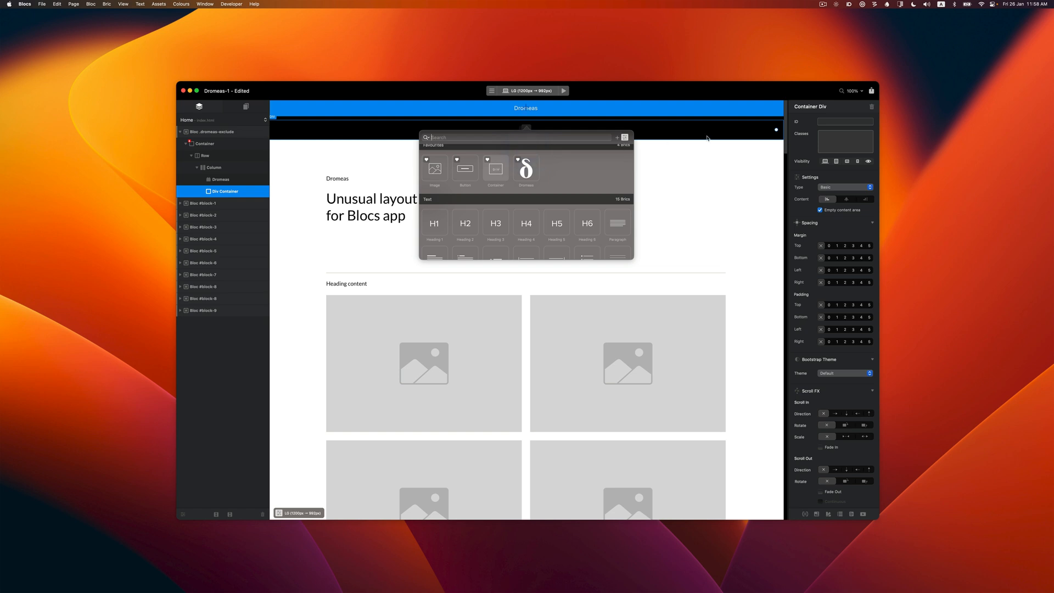
left_click(849, 137)
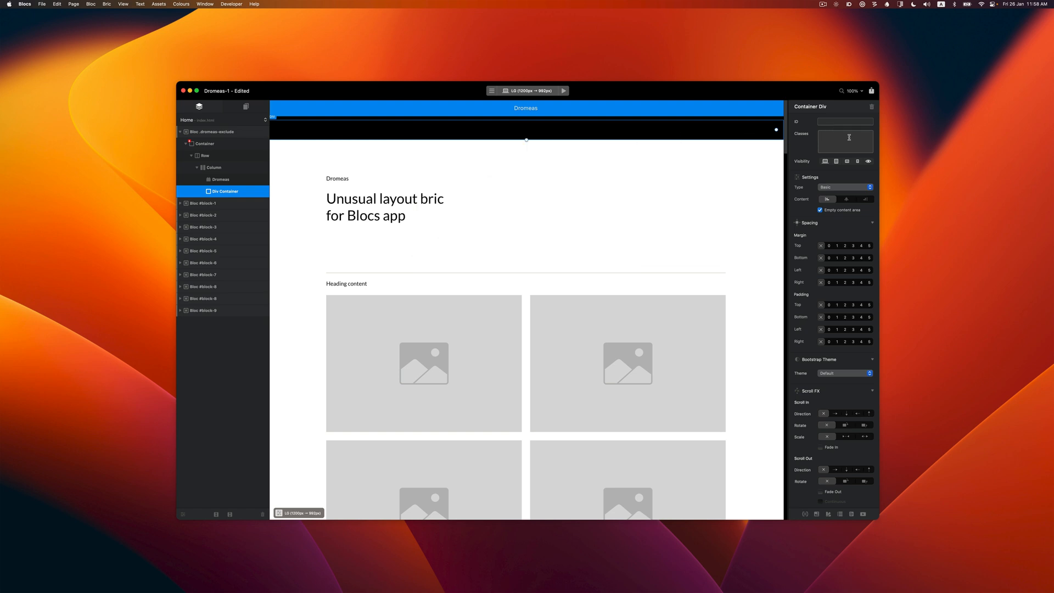
type("dro")
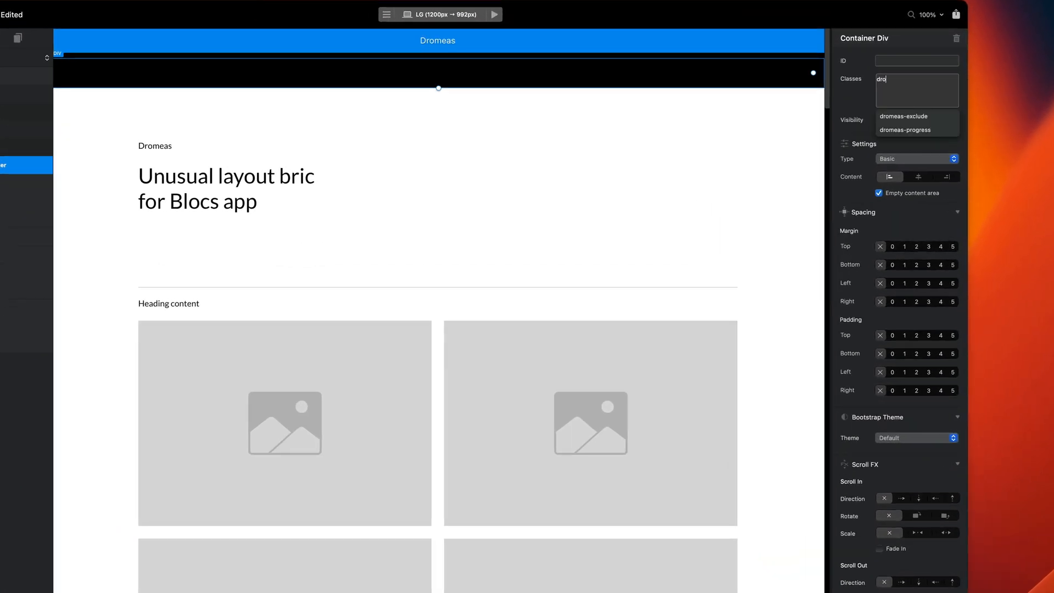
left_click(916, 130)
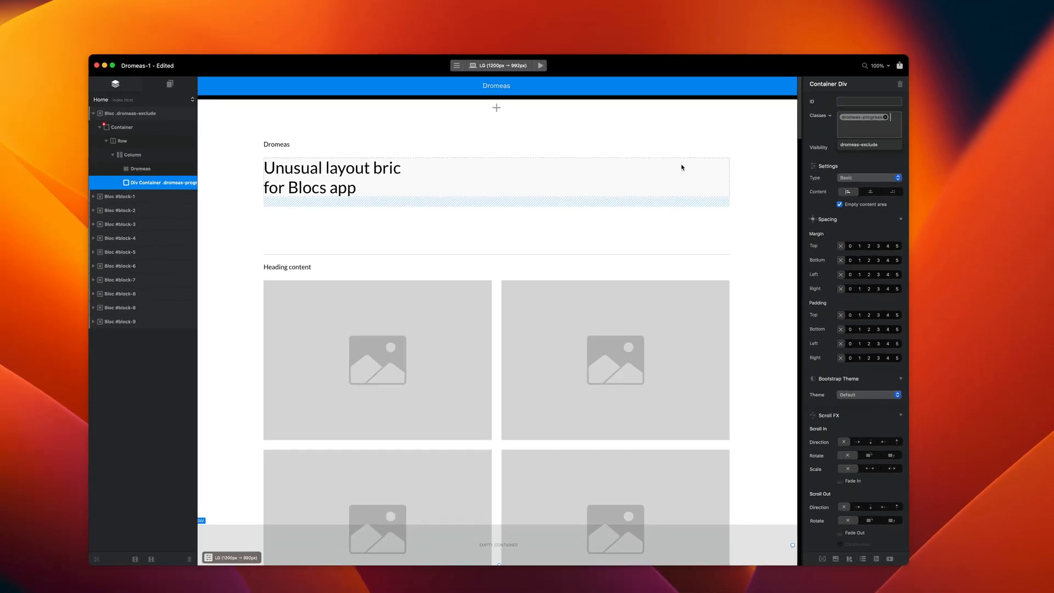
Step: Preview the page and move between blocks with the back arrow to check the progress percentage, and exit the preview
key("super+p")
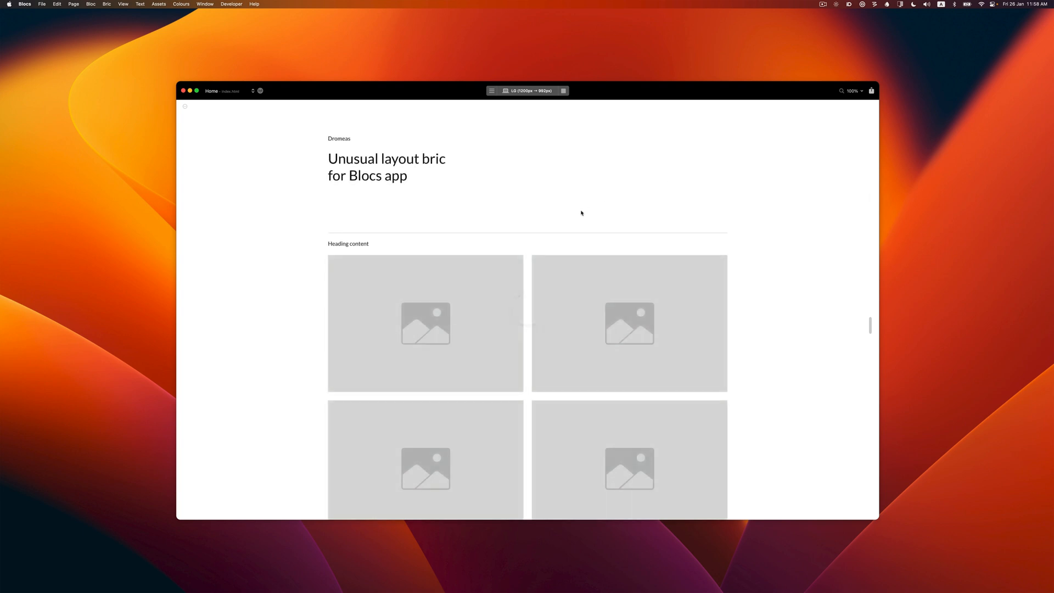
scroll(447, 329, "down", 15)
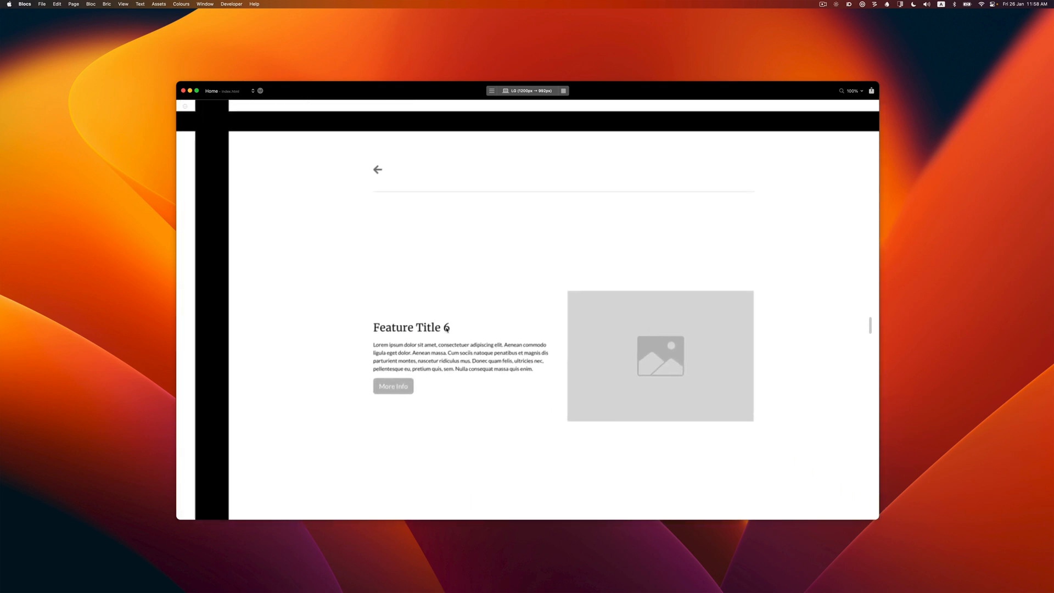
left_click(337, 146)
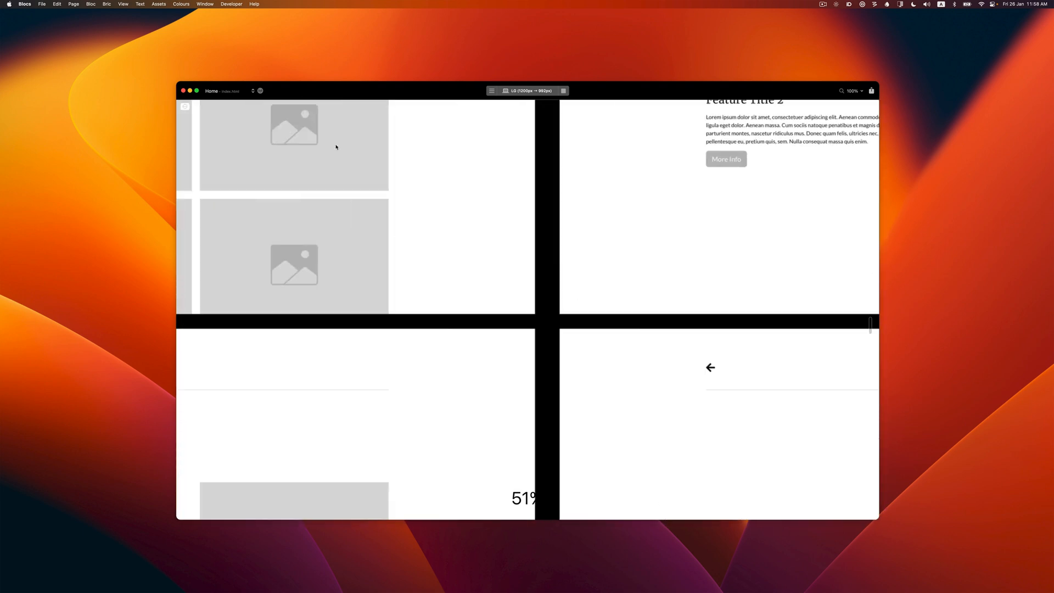
left_click(563, 91)
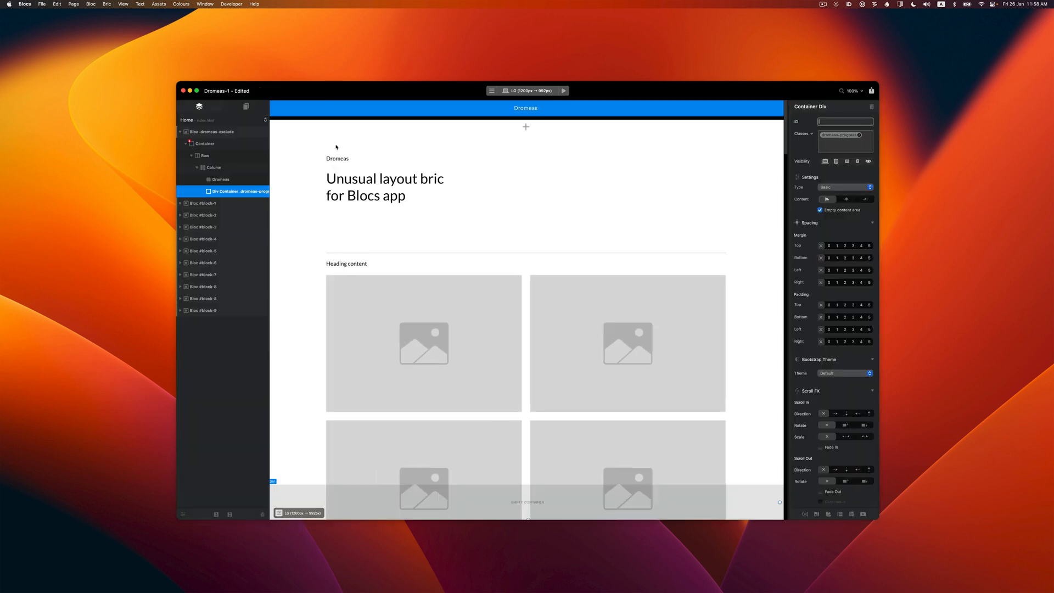
Step: Turn off Progress fade in the Dromeas bric's layout settings
left_click(525, 111)
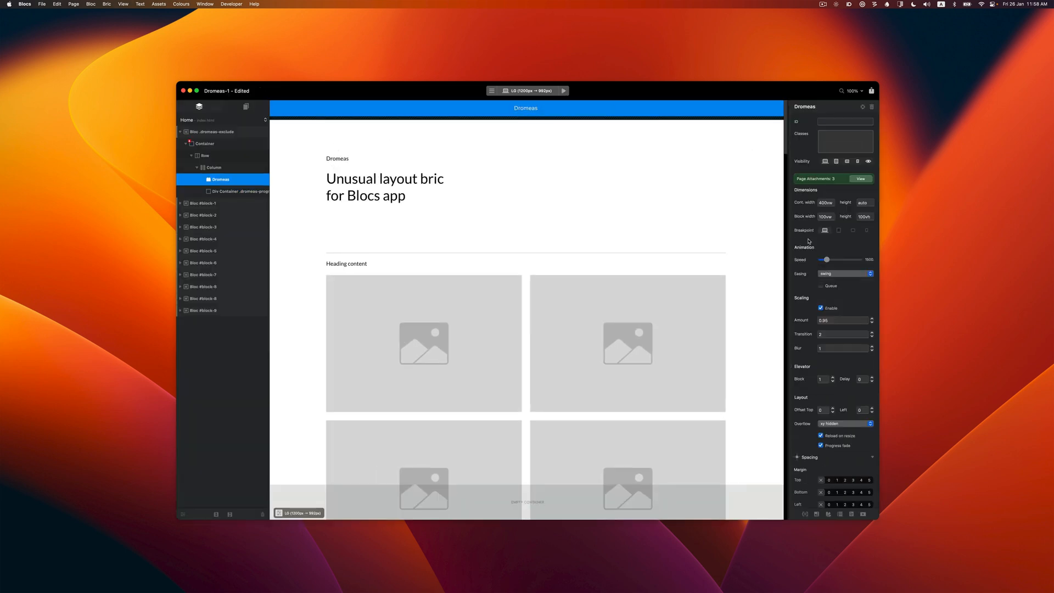
scroll(813, 333, "down", 5)
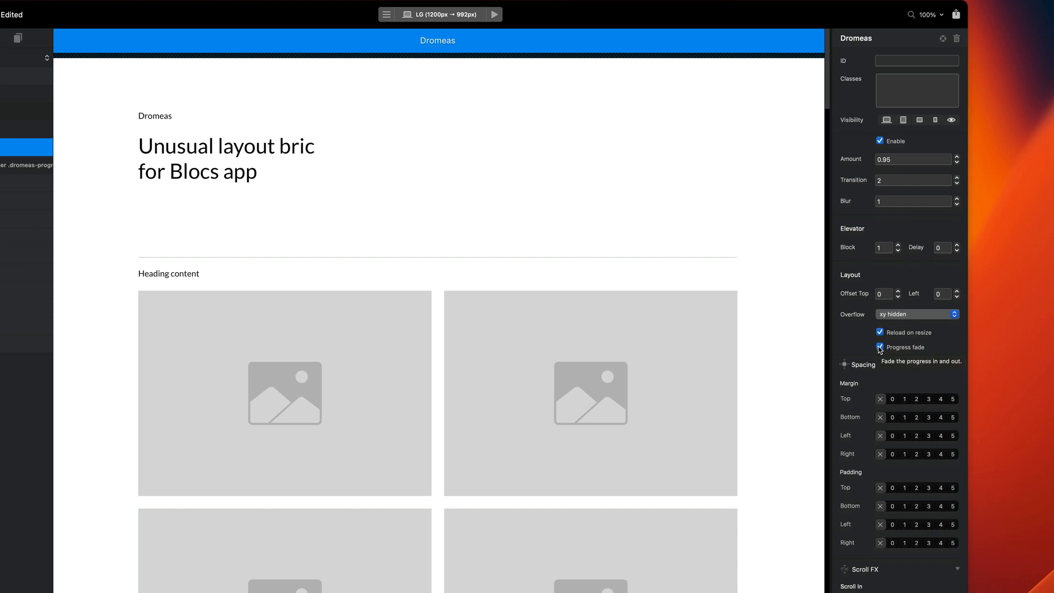
left_click(880, 347)
Step: Preview the page, return from the Feature Title 6 block to check the progress indicator without fade, and exit the preview
key("super+p")
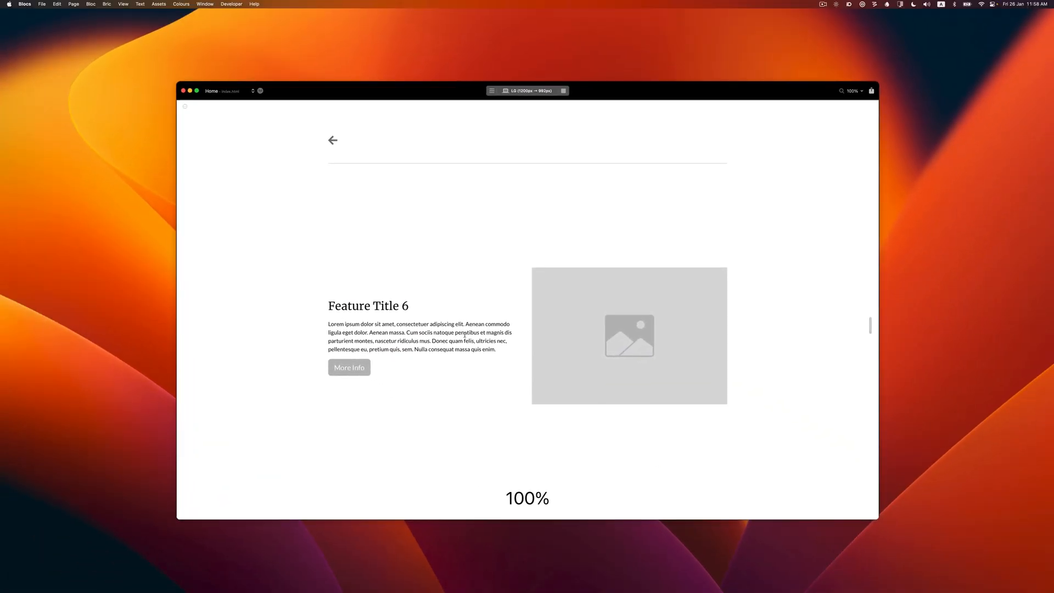
left_click(333, 141)
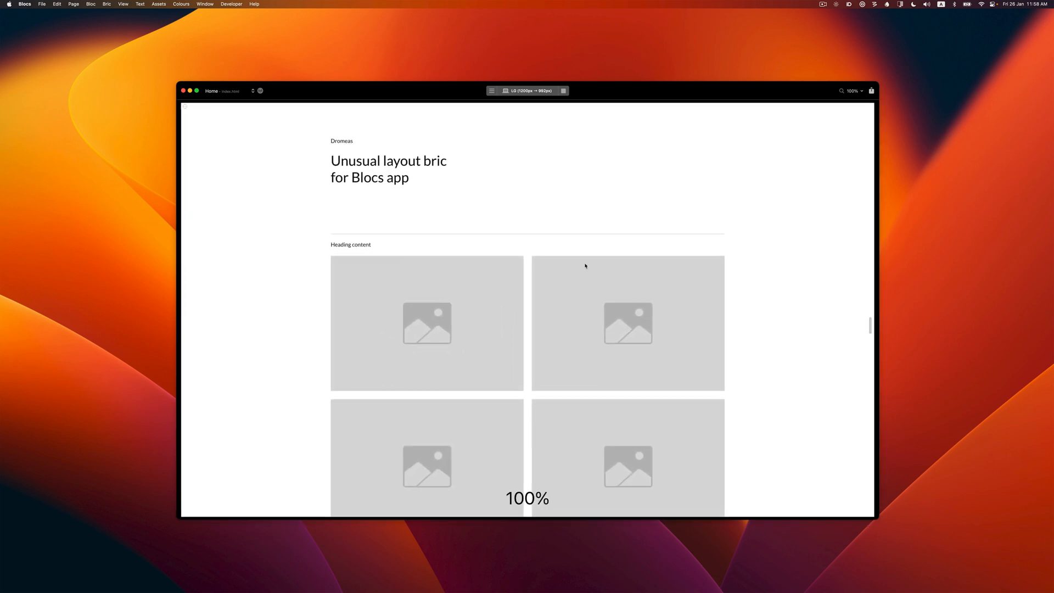
key("super+p")
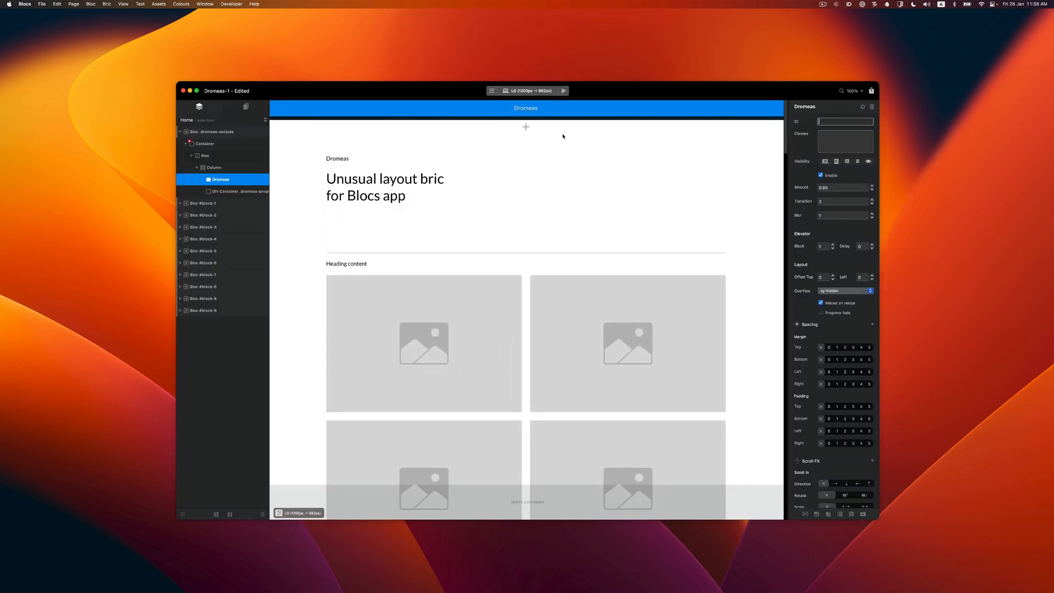
Step: Open the progress container's dromeas-progress class and clear the right edge value of its positioning
left_click(252, 192)
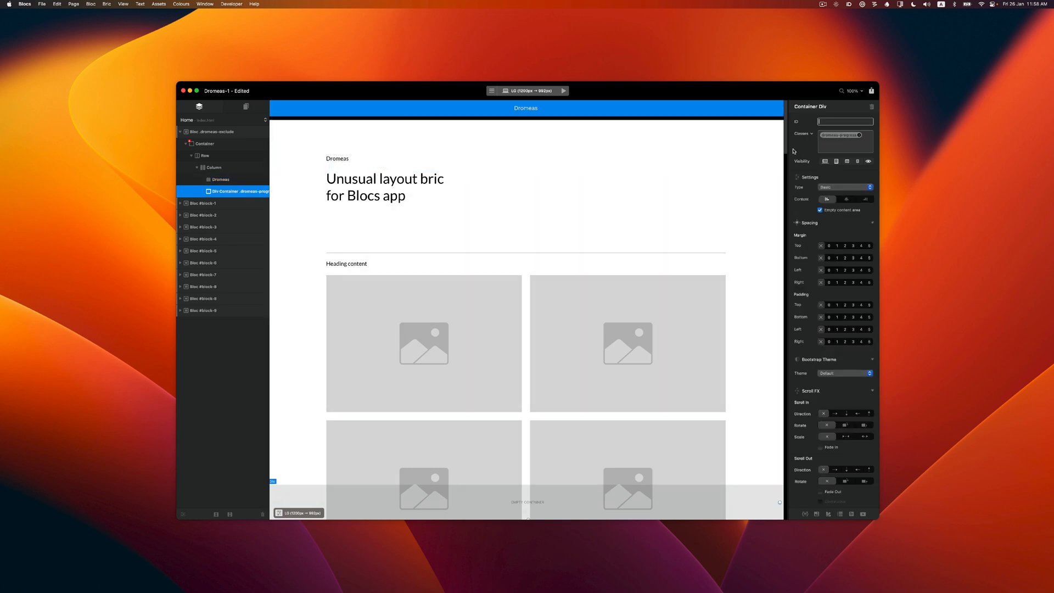
double_click(838, 136)
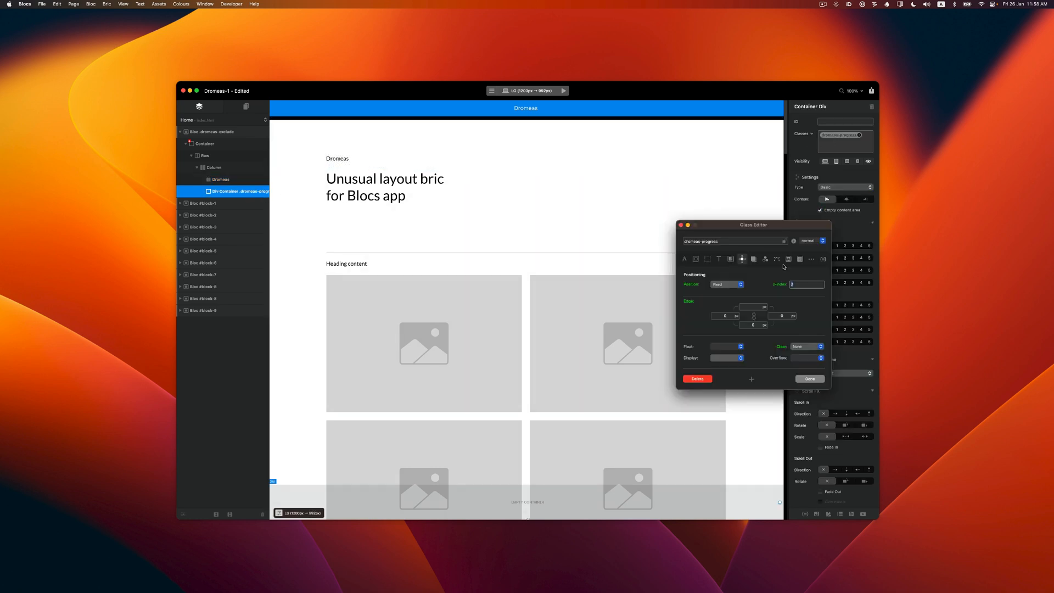
left_click(783, 316)
key("BackSpace")
left_click(809, 379)
Step: Preview the page to check the progress indicator's position with the edited edge values, and exit the preview
key("super+p")
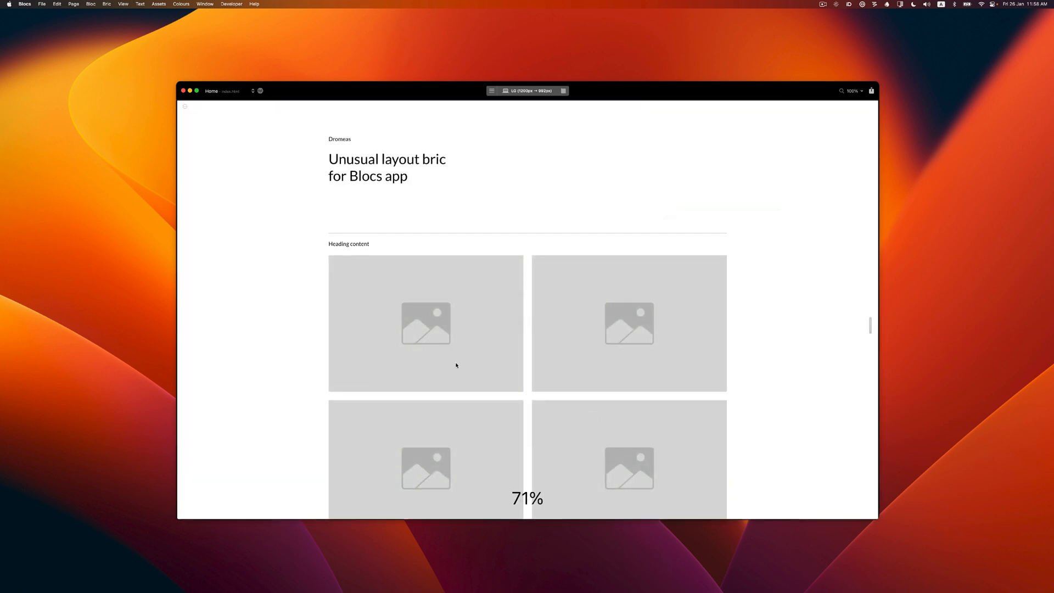
scroll(457, 365, "down", 10)
key("super+p")
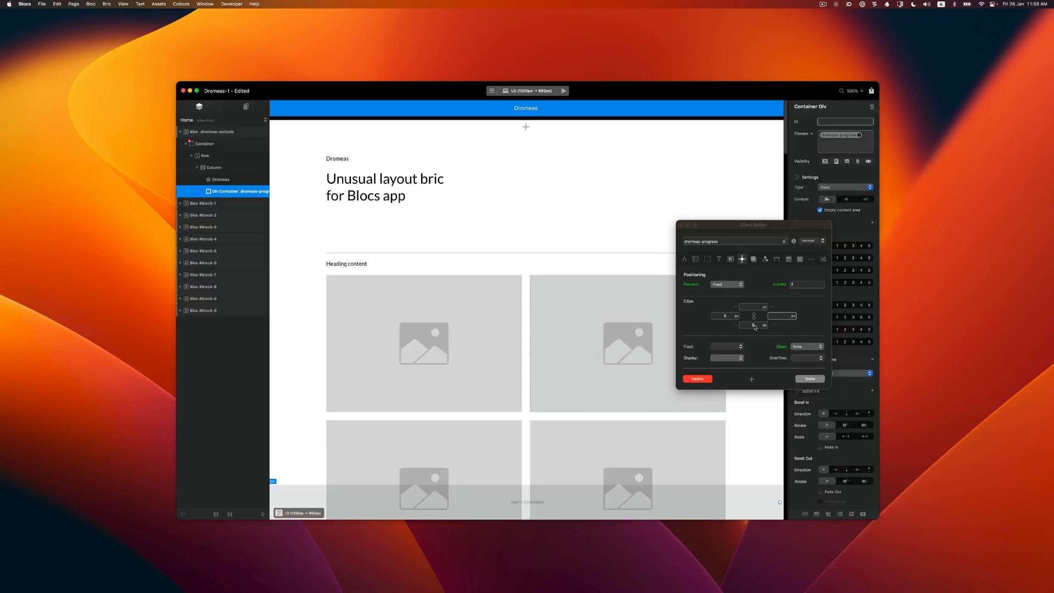
Step: Look through the dromeas-progress class's dimension and border settings and set its text alignment to left
left_click(685, 259)
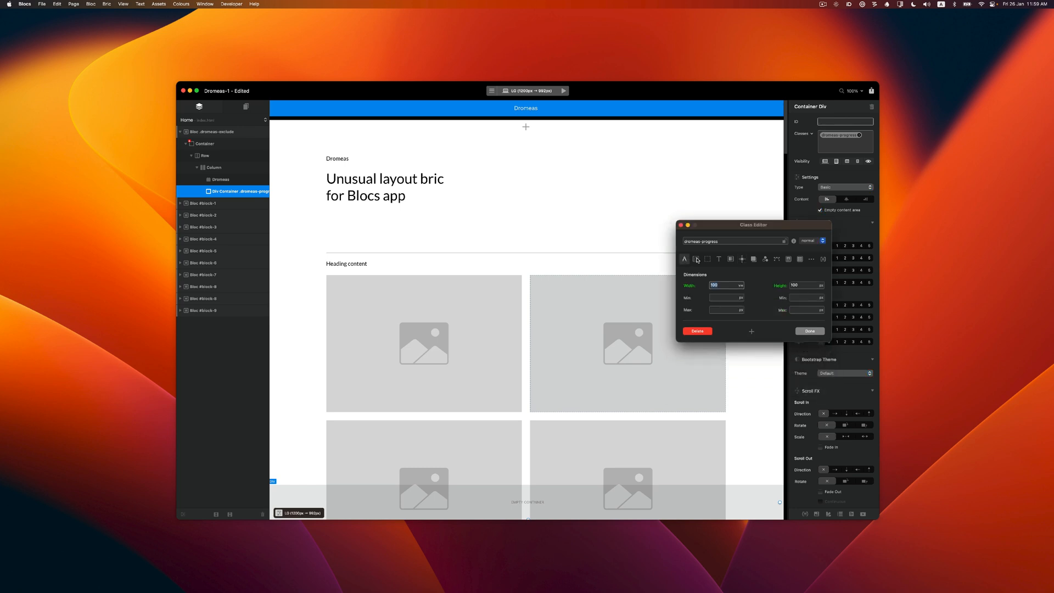
left_click(696, 259)
left_click(707, 259)
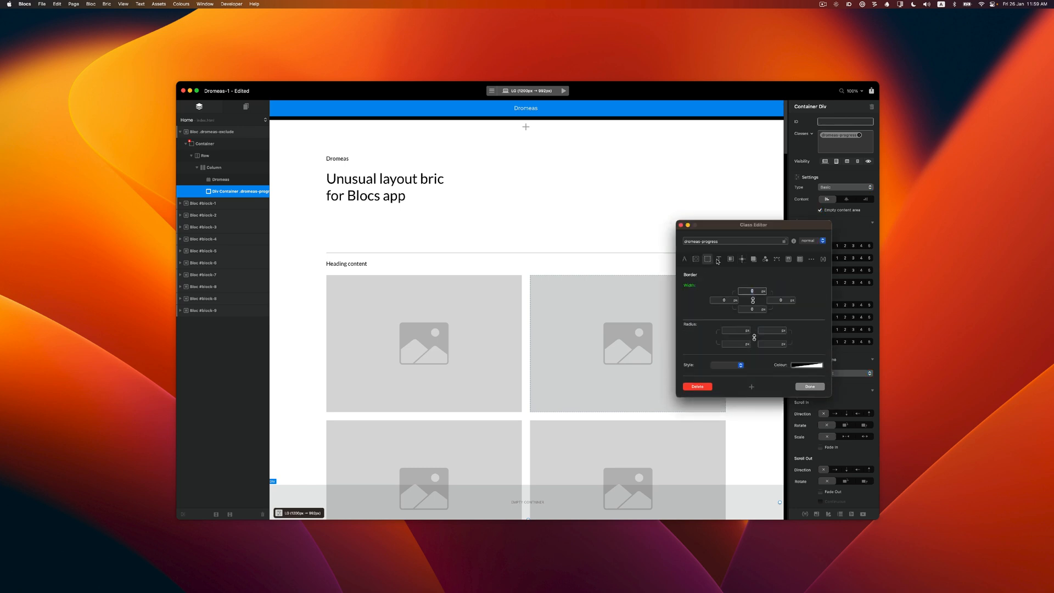
left_click(718, 259)
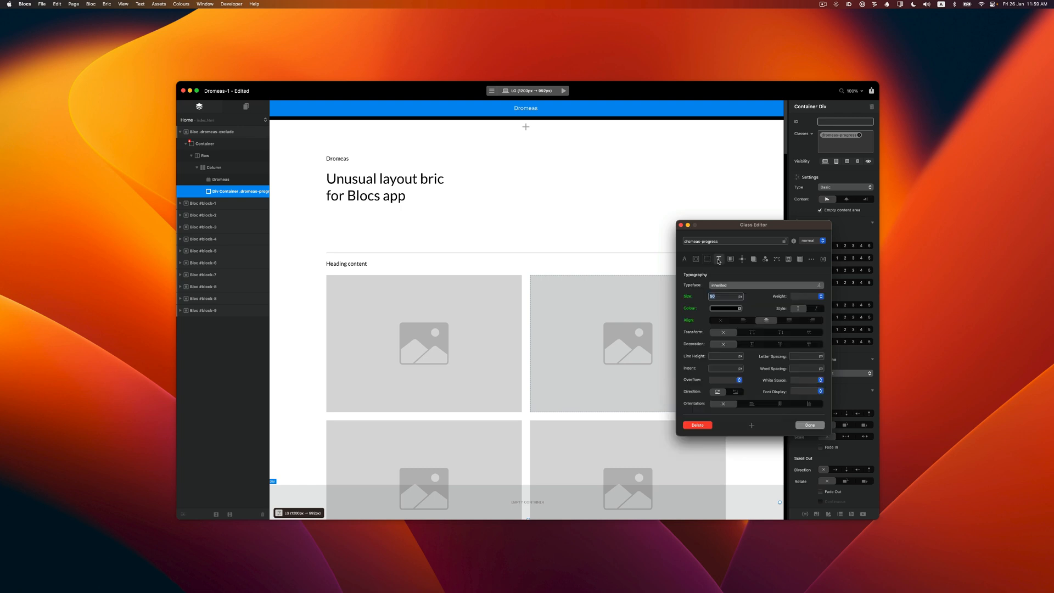
left_click(743, 320)
Step: Preview the page and follow the first image's link to check the left-aligned progress indicator, and exit the preview
key("super+p")
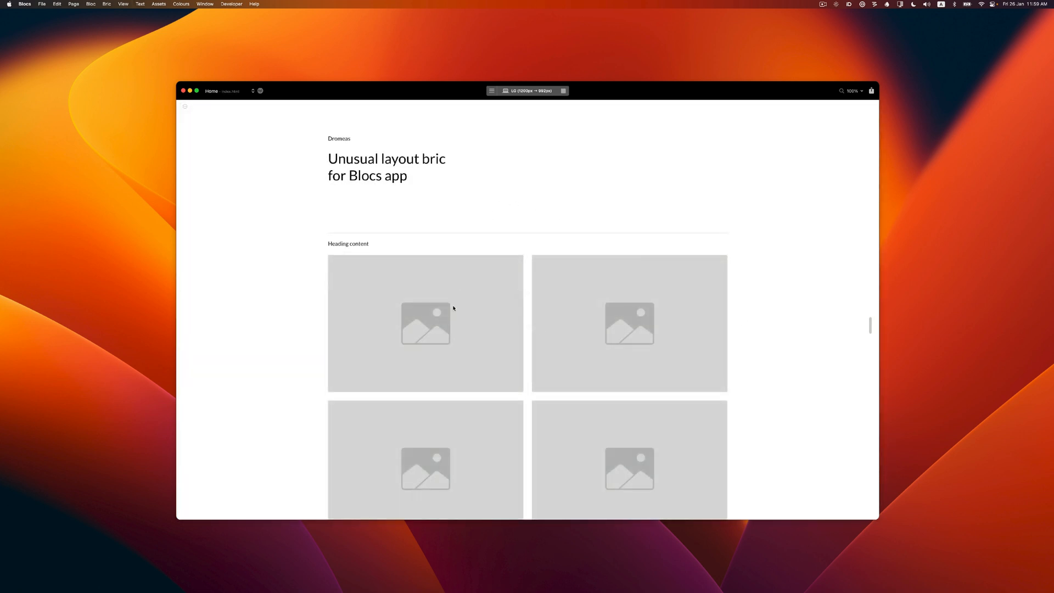
left_click(453, 308)
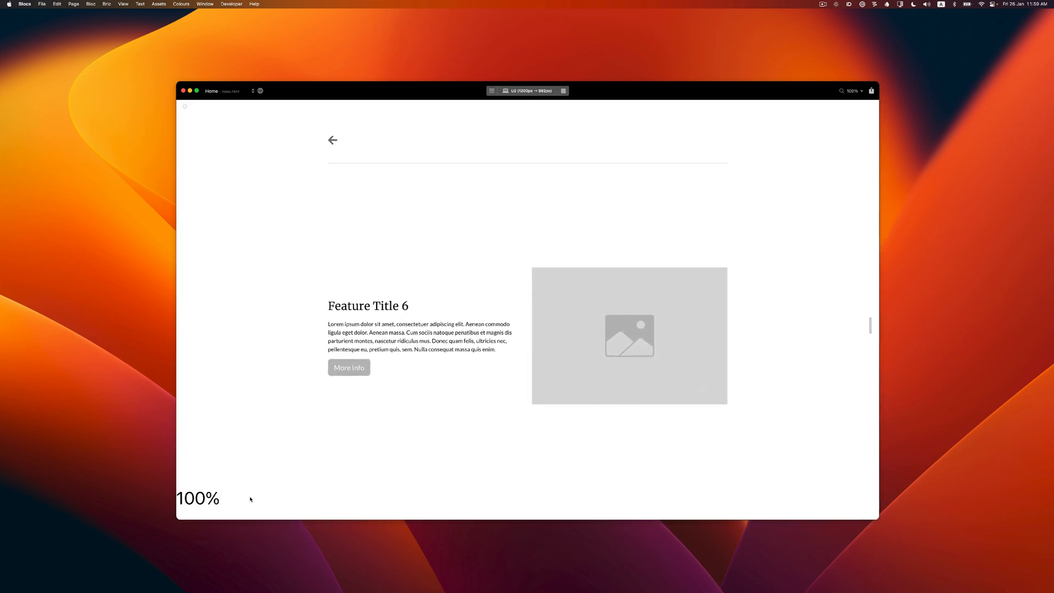
key("super+p")
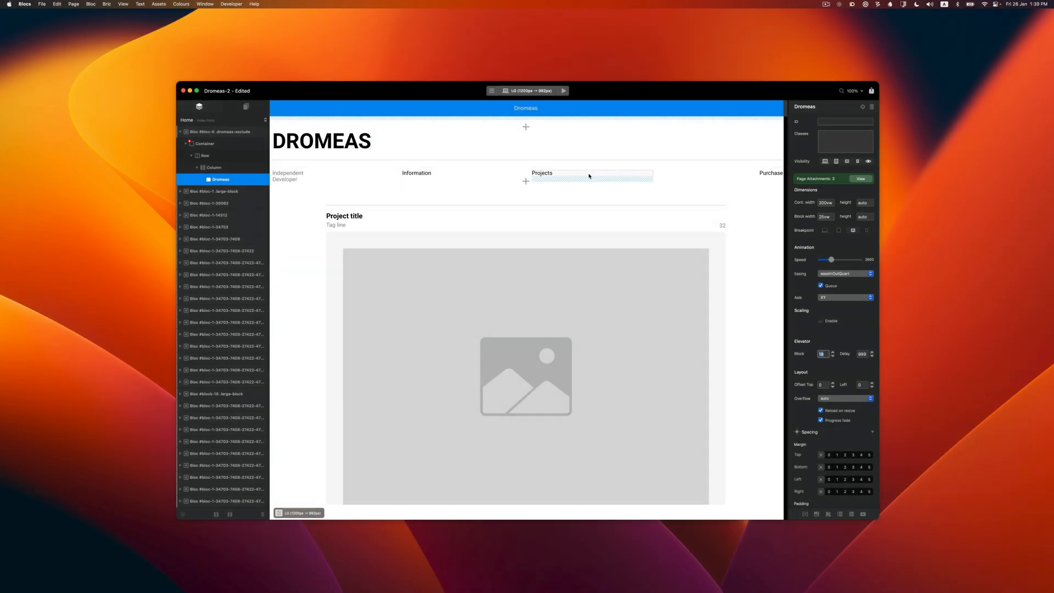
Step: Preview the Dromeas-2 project, scroll through its project grid, and test the Top link in the contact block
left_click(563, 90)
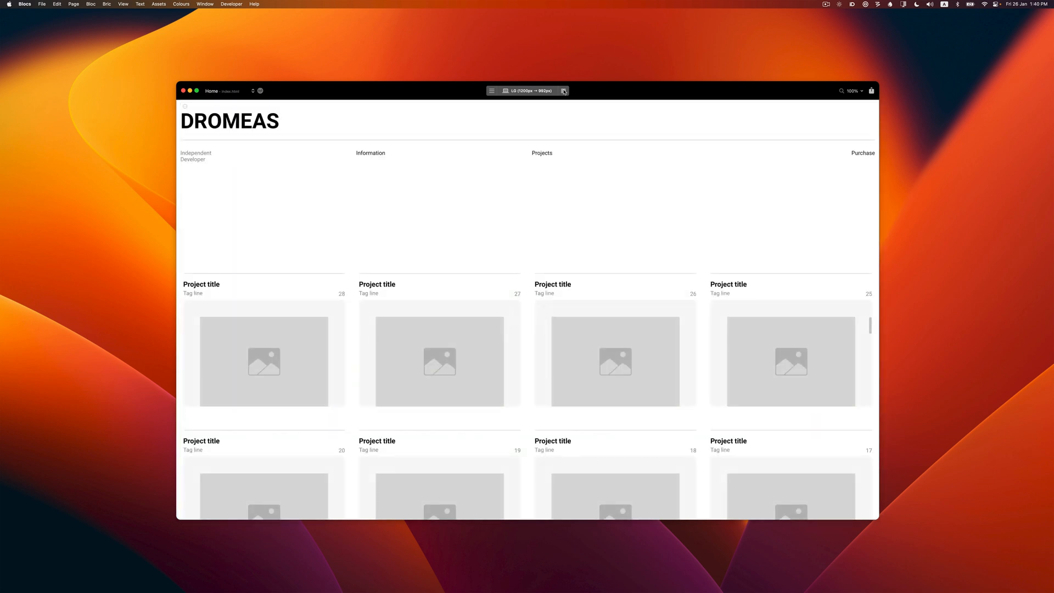
scroll(564, 92, "right", 12)
scroll(564, 92, "down", 4)
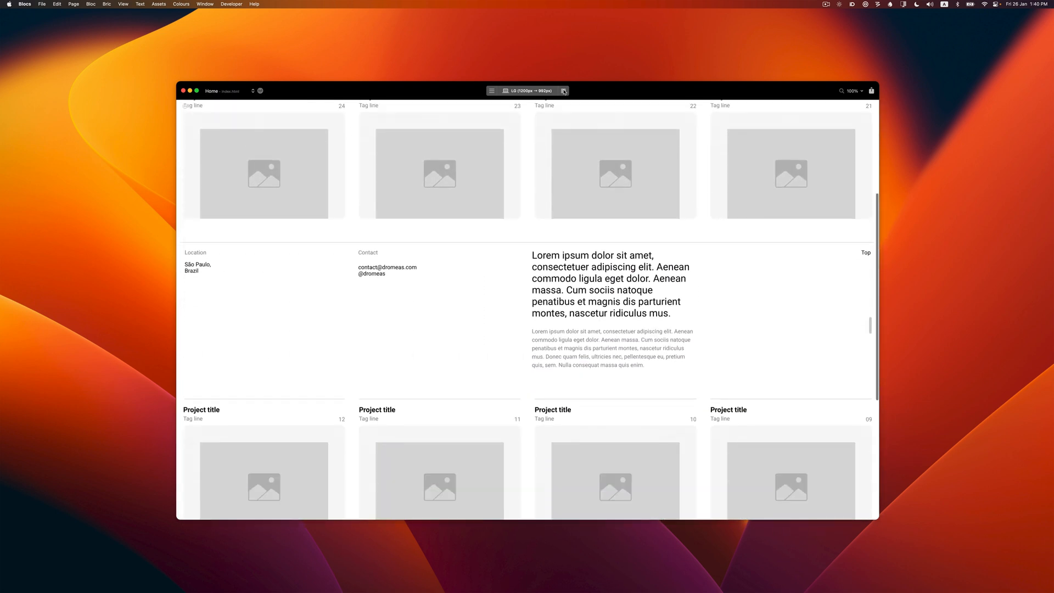
scroll(564, 92, "down", 3)
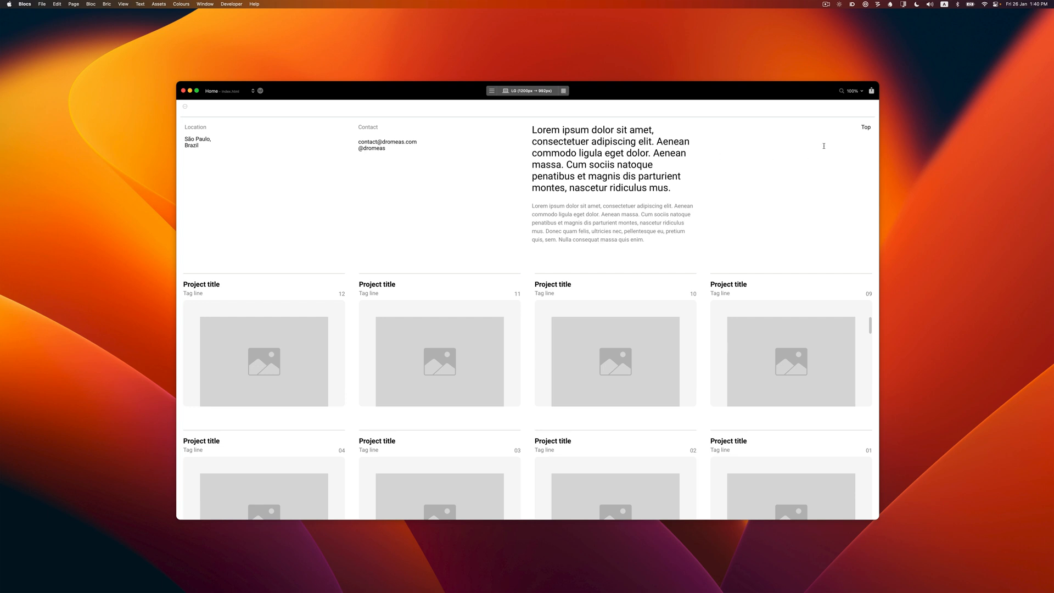
left_click(866, 128)
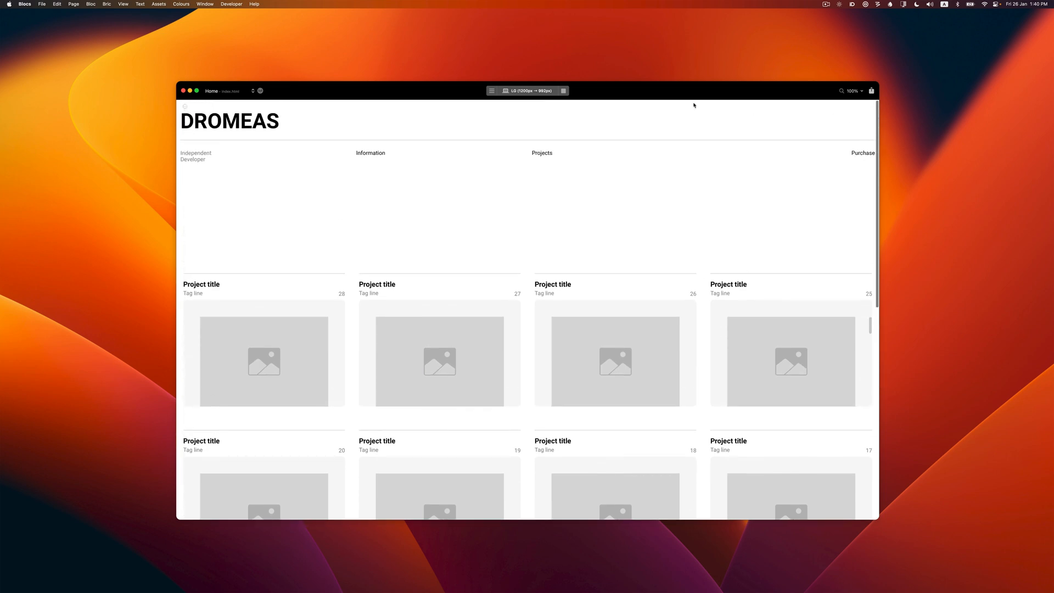
Step: Exit the preview and set the Dromeas bric's scroll axis to YX after looking through the easing options
left_click(564, 91)
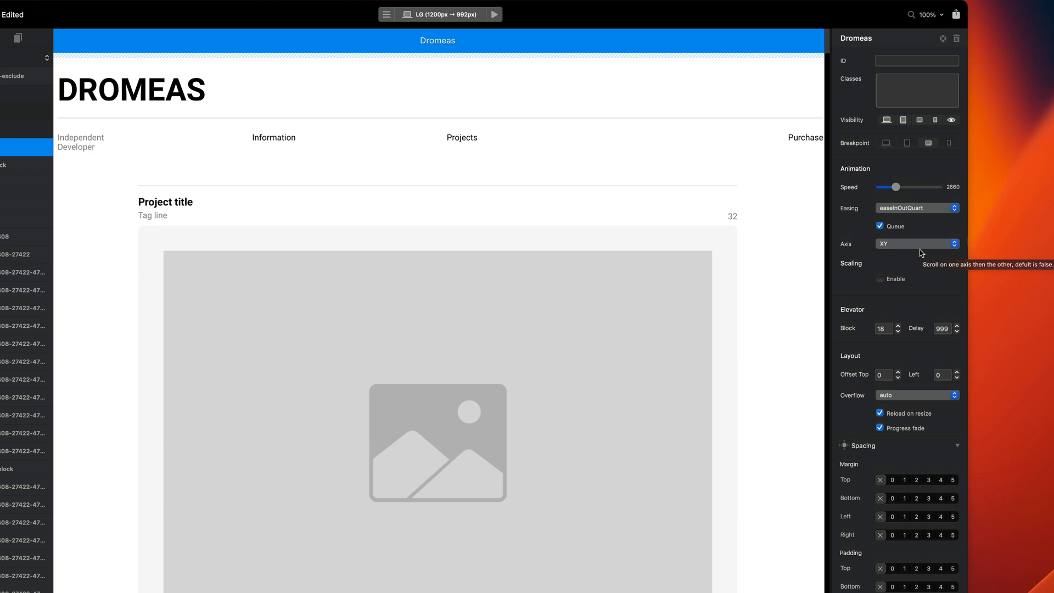
left_click(910, 209)
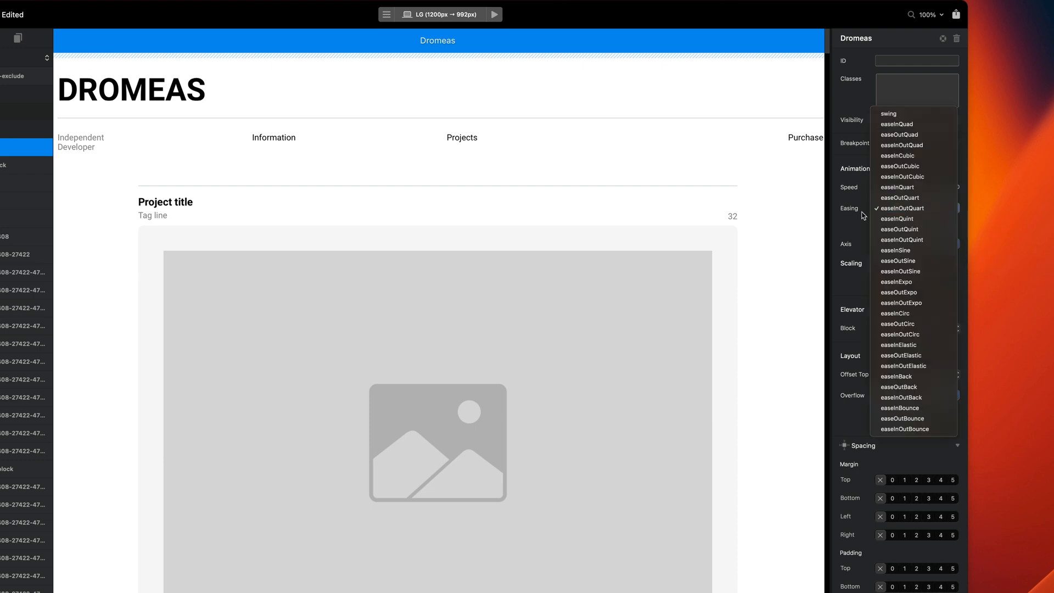
left_click(849, 216)
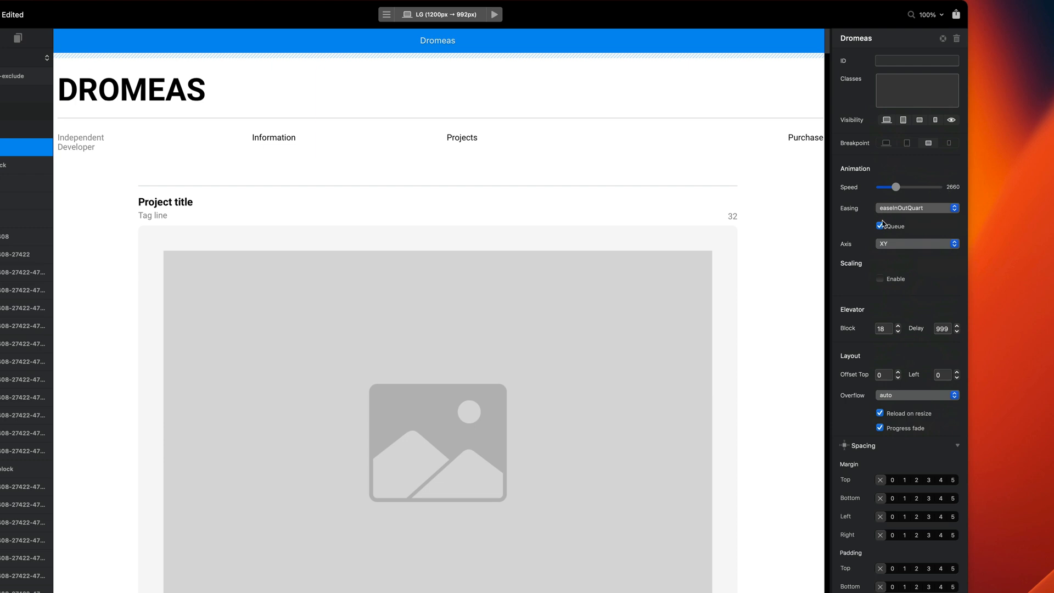
left_click(895, 245)
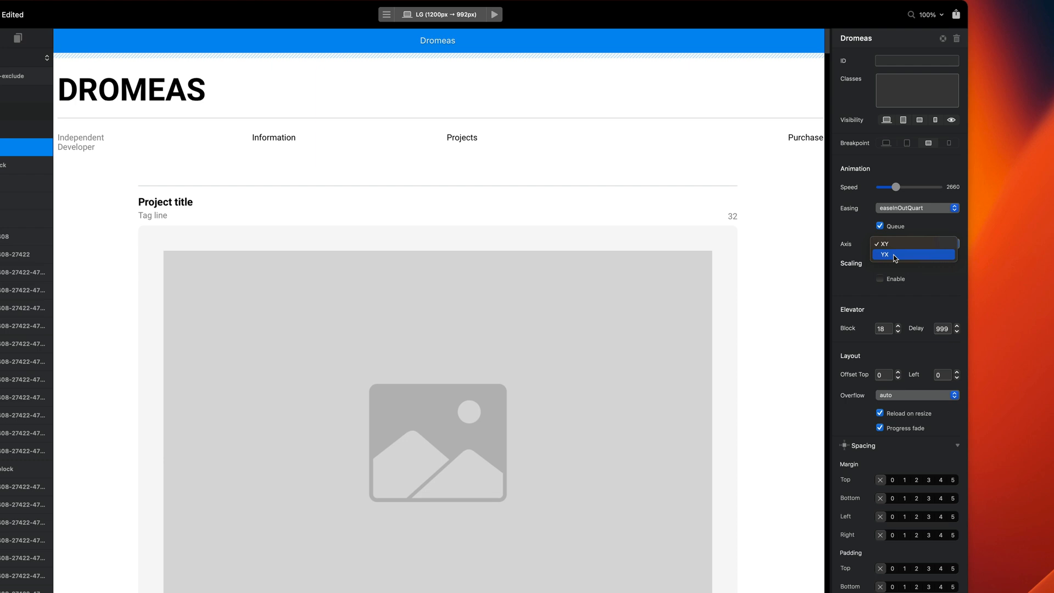
left_click(895, 256)
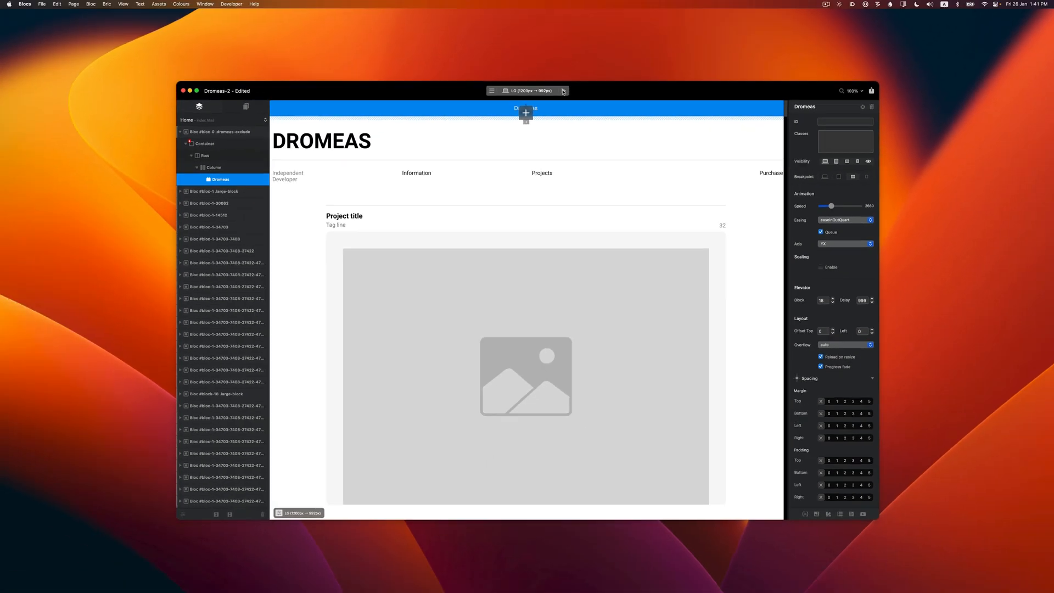
Step: Preview the page to check the elevator scroll in YX axis order, and exit the preview
left_click(563, 91)
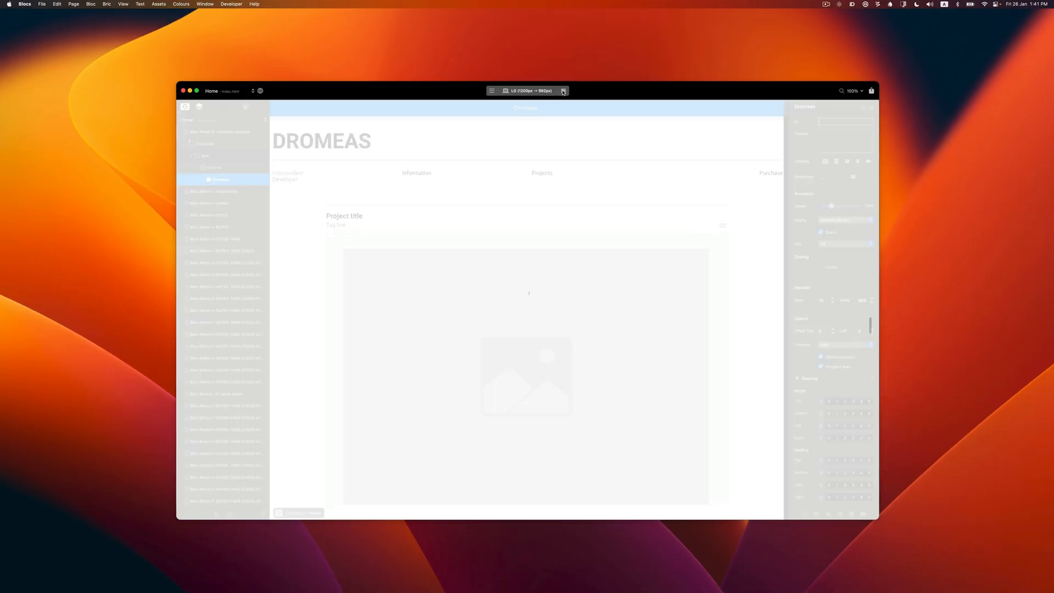
scroll(563, 93, "down", 6)
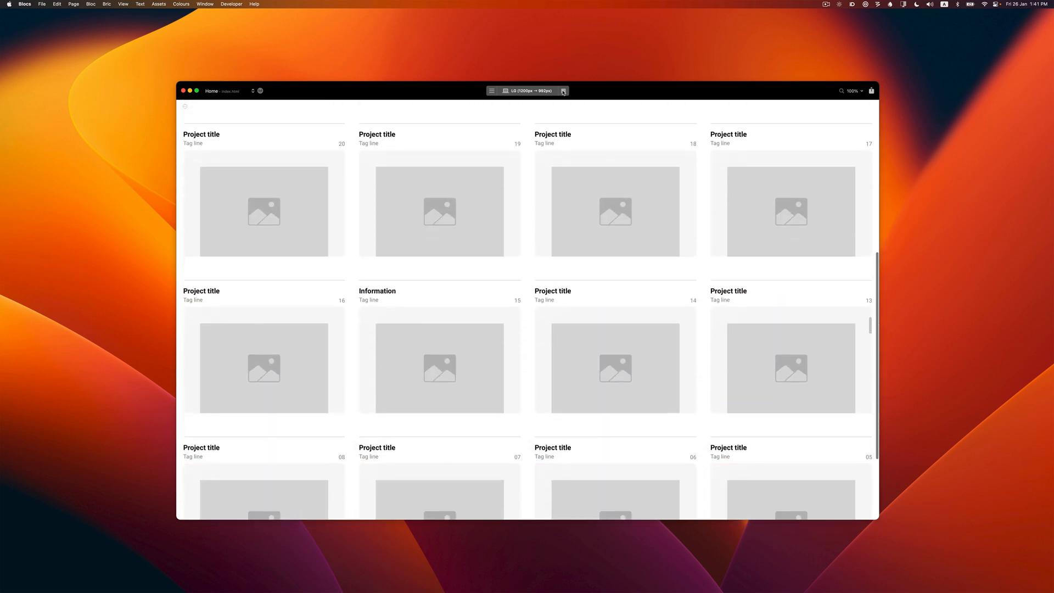
scroll(563, 93, "right", 7)
scroll(563, 92, "right", 6)
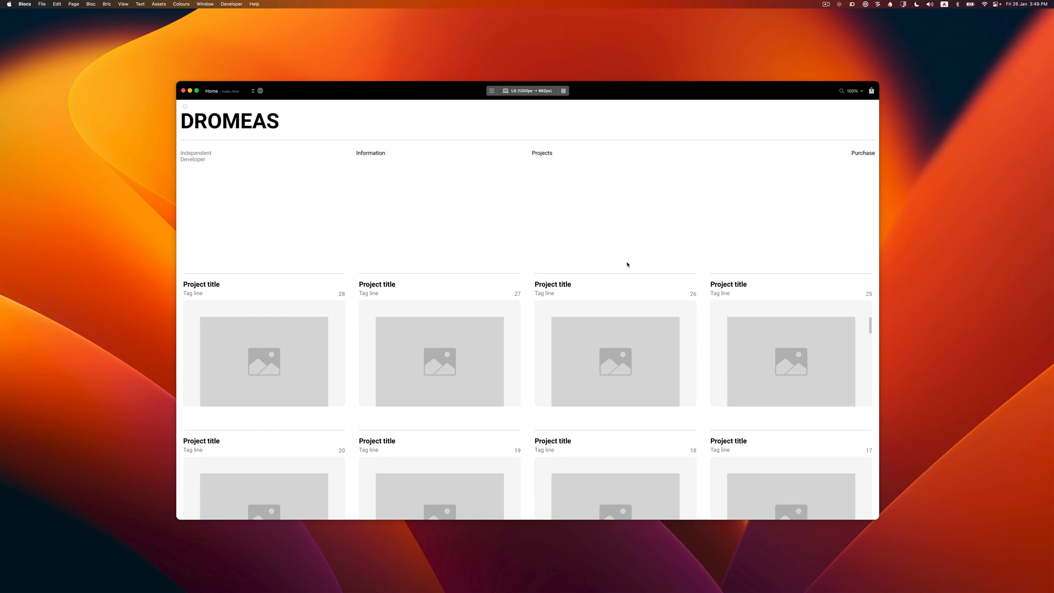
left_click(564, 91)
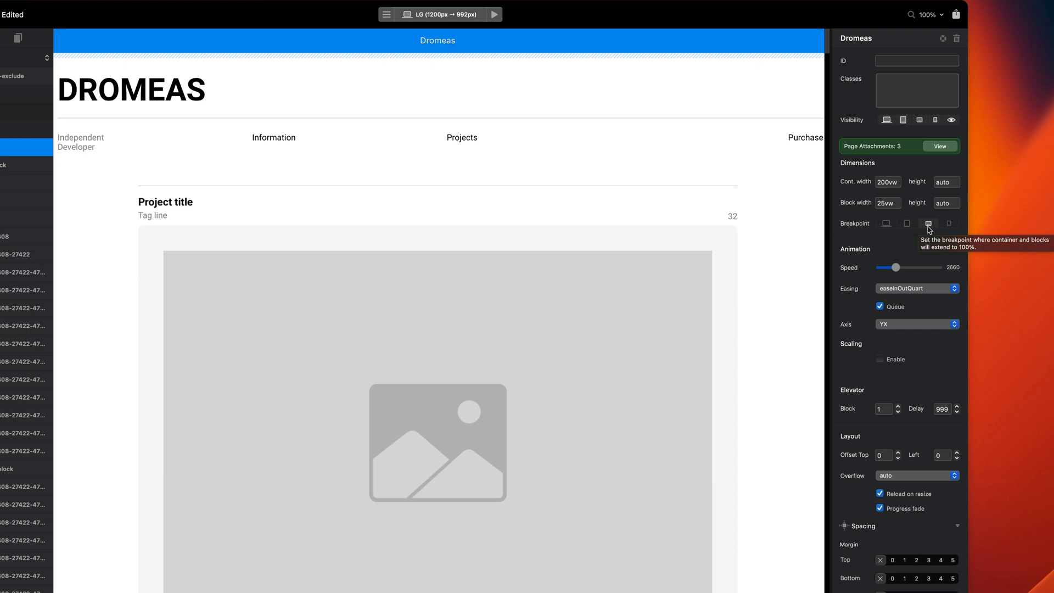
Step: Switch the canvas to SM (768px → 577px), preview the page to check the full-width blocks, and exit the preview
left_click(472, 13)
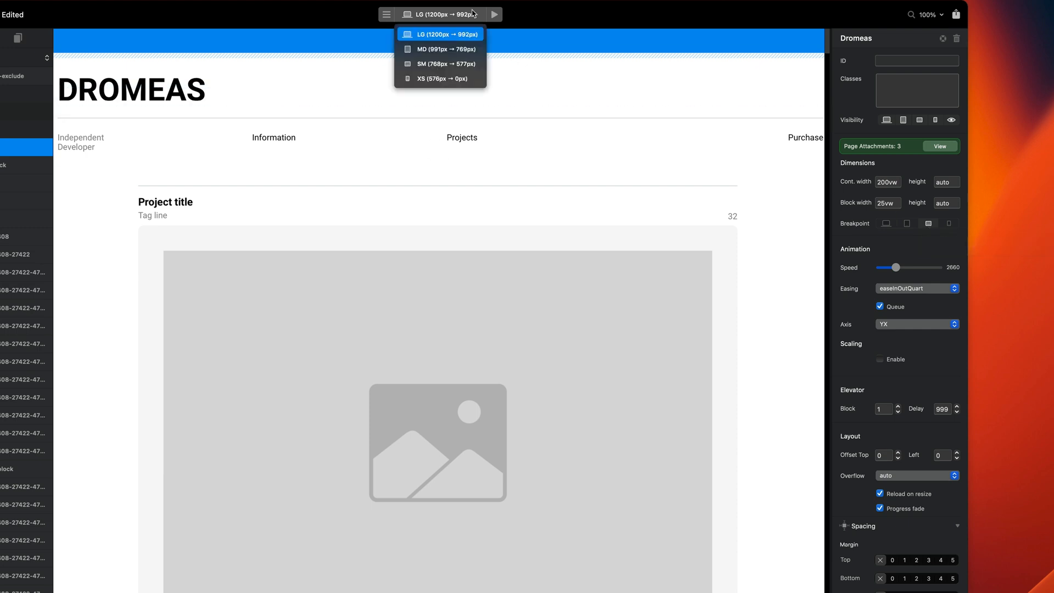
left_click(442, 64)
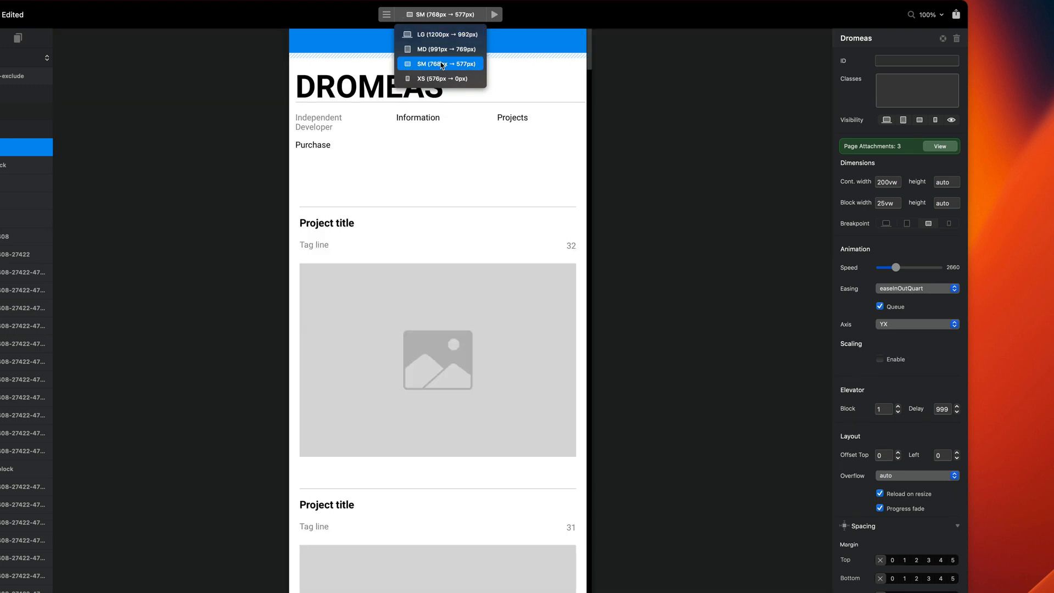
scroll(518, 172, "down", 3)
key("super+p")
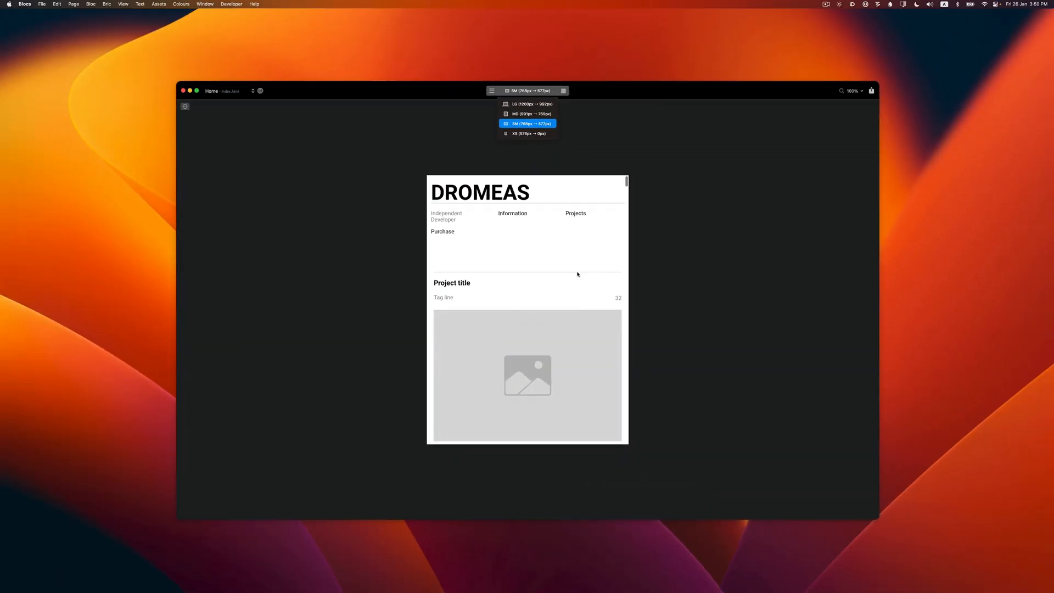
scroll(565, 274, "down", 5)
scroll(577, 274, "up", 5)
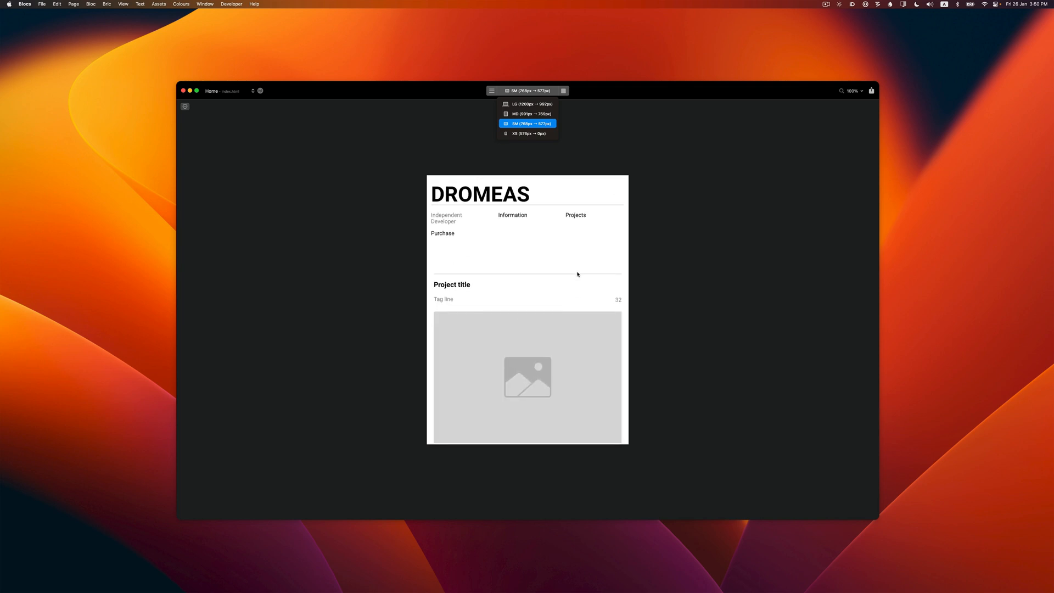
key("Escape")
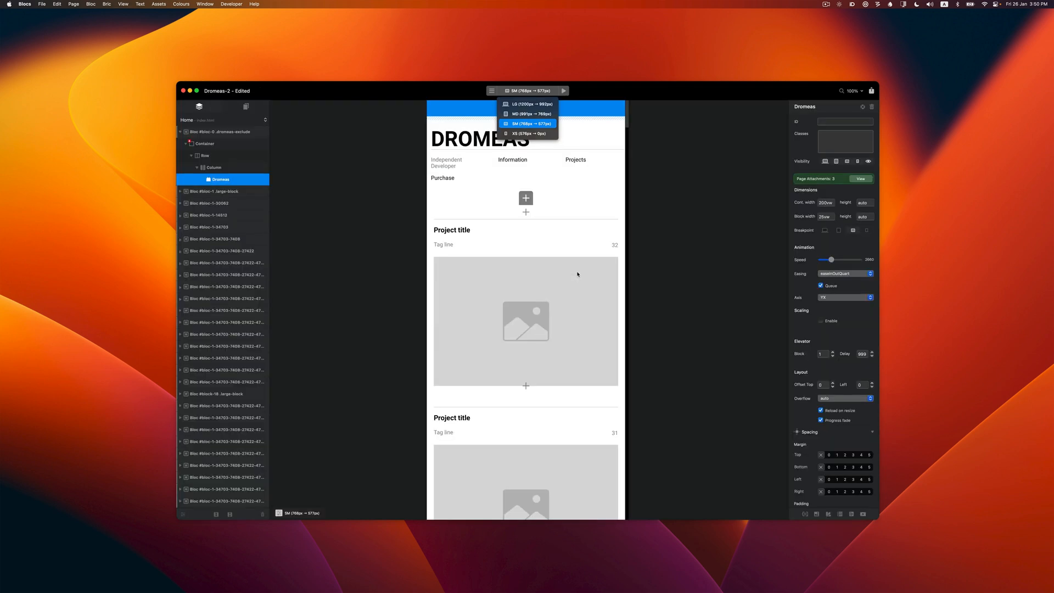
Step: Set the Dromeas breakpoint to the smallest device size, preview the grid at SM width, and exit the preview
left_click(868, 231)
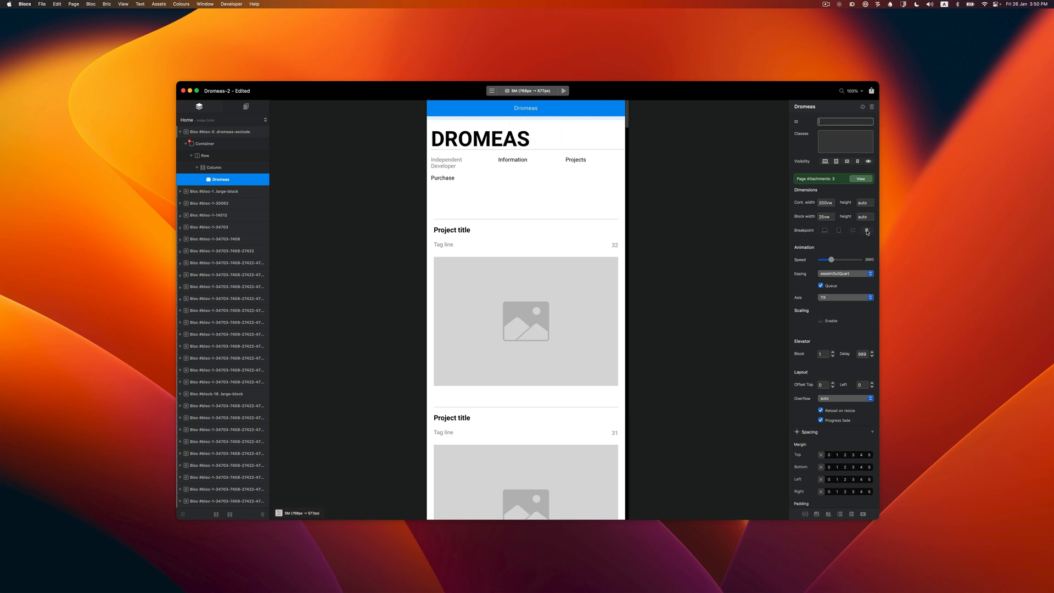
key("super+p")
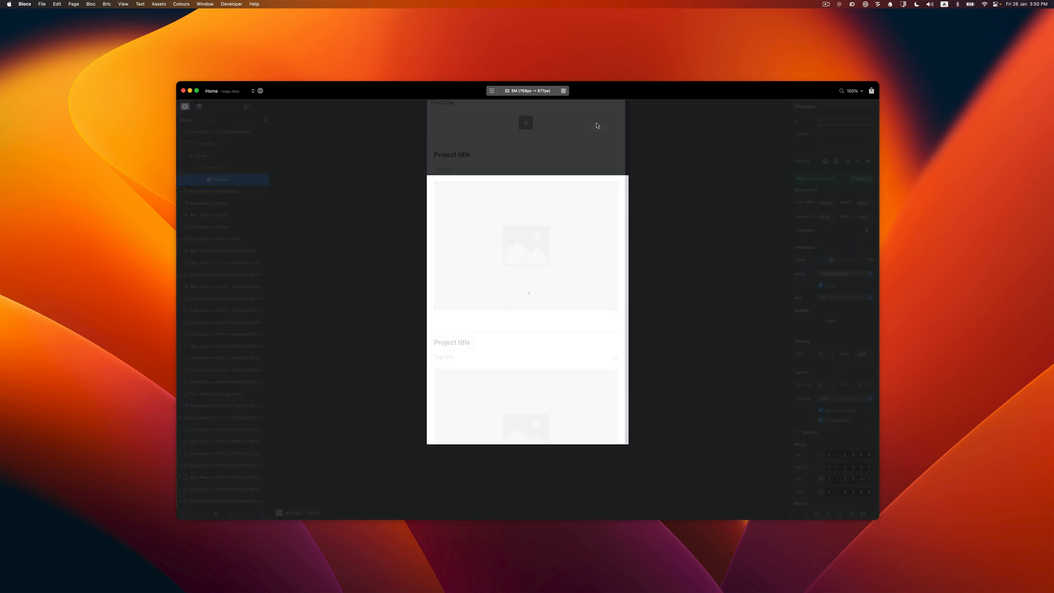
scroll(565, 280, "down", 3)
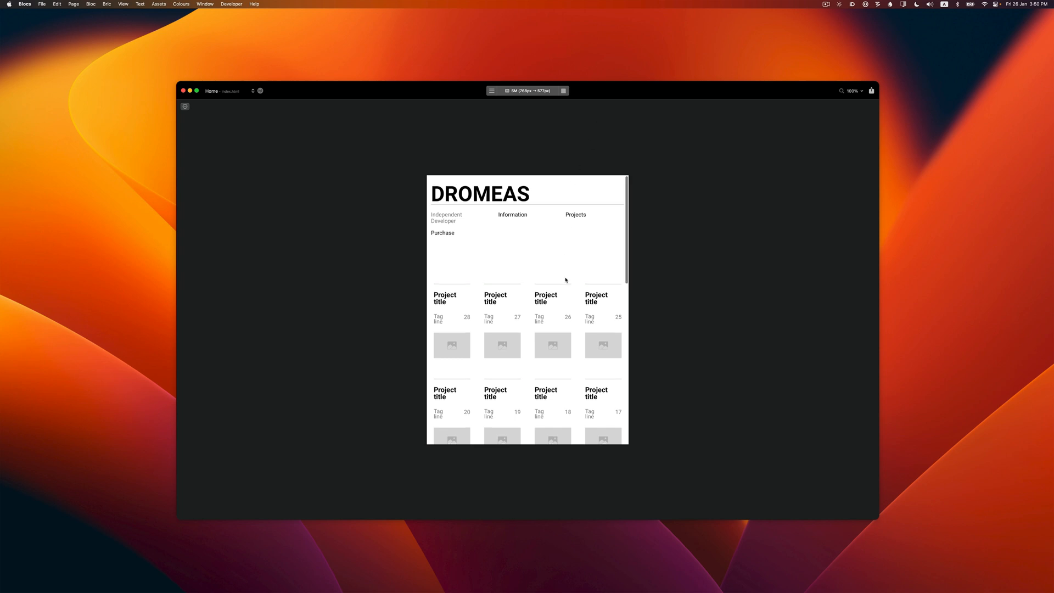
scroll(566, 281, "up", 3)
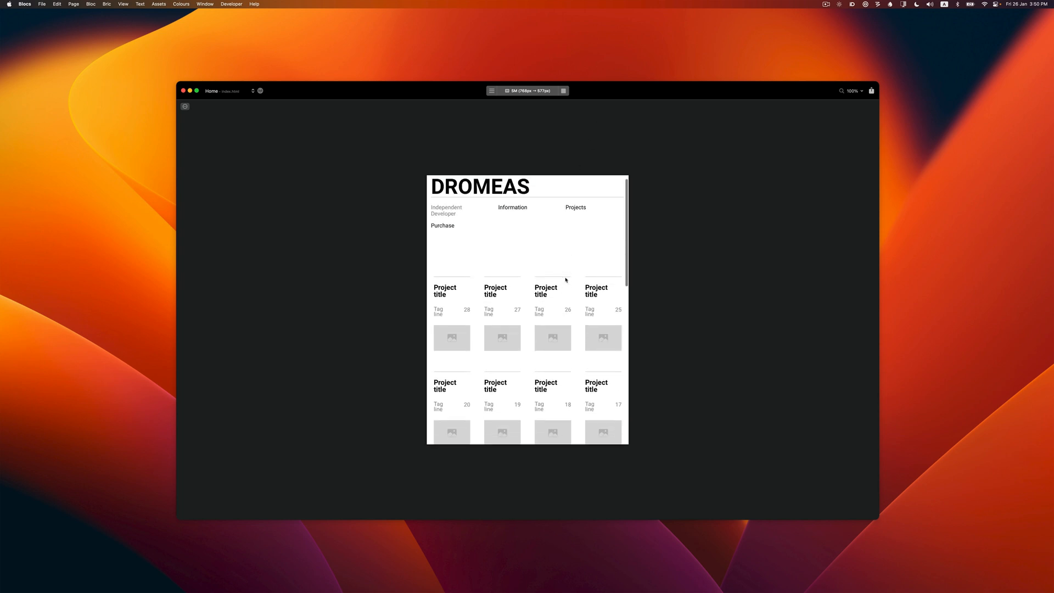
scroll(566, 280, "down", 5)
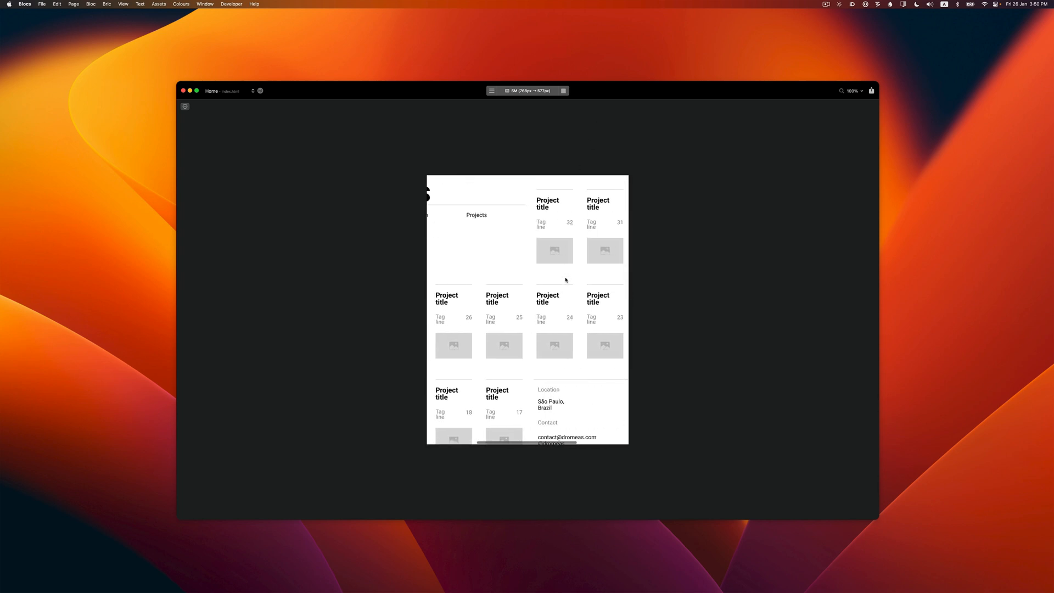
scroll(565, 280, "up", 5)
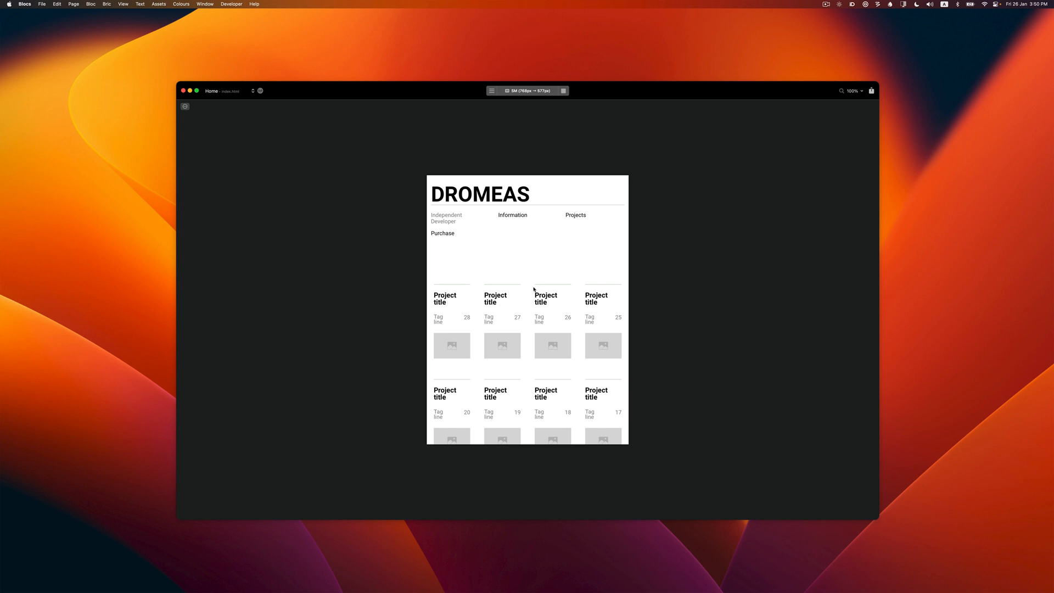
key("super+p")
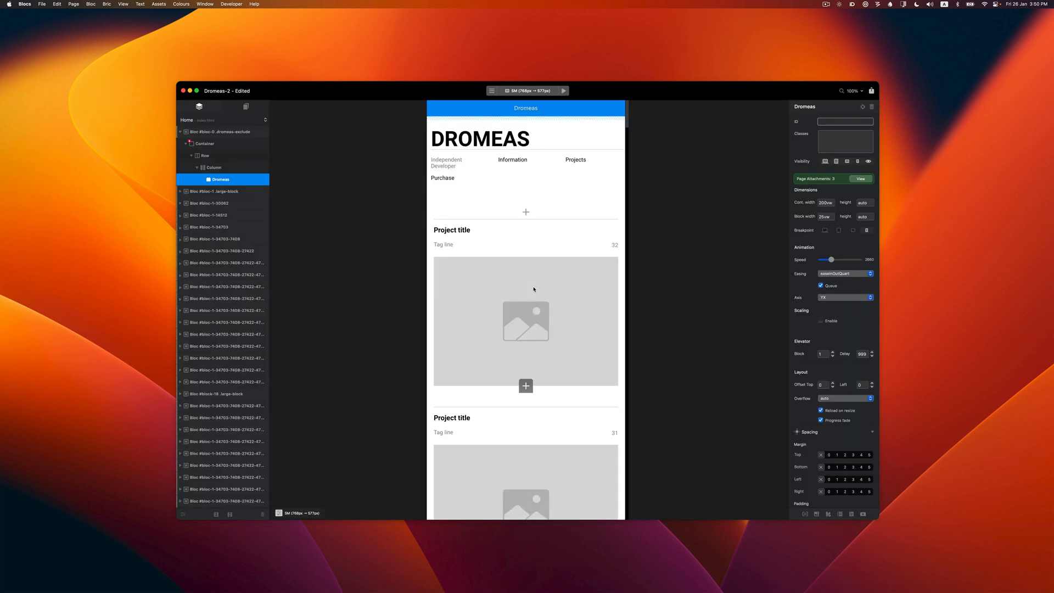
Step: Set the Dromeas breakpoint back to the SM device size and preview the stacked project blocks
left_click(853, 231)
key("super+p")
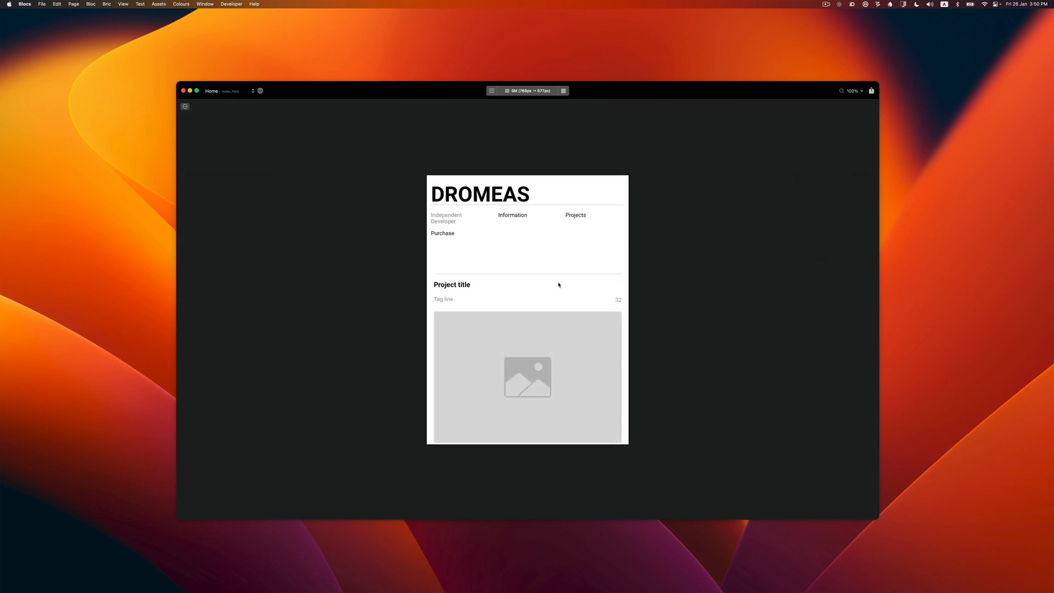
scroll(558, 284, "down", 3)
scroll(558, 285, "up", 3)
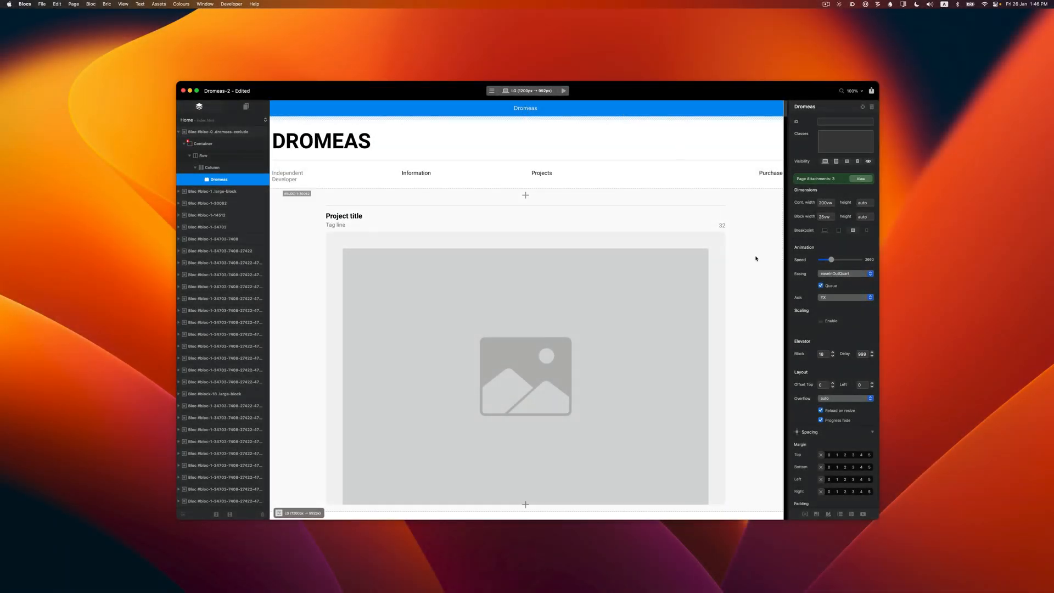
Step: Set the Dromeas easing to easeOutElastic, preview the scroll animation, and exit the preview
left_click(844, 274)
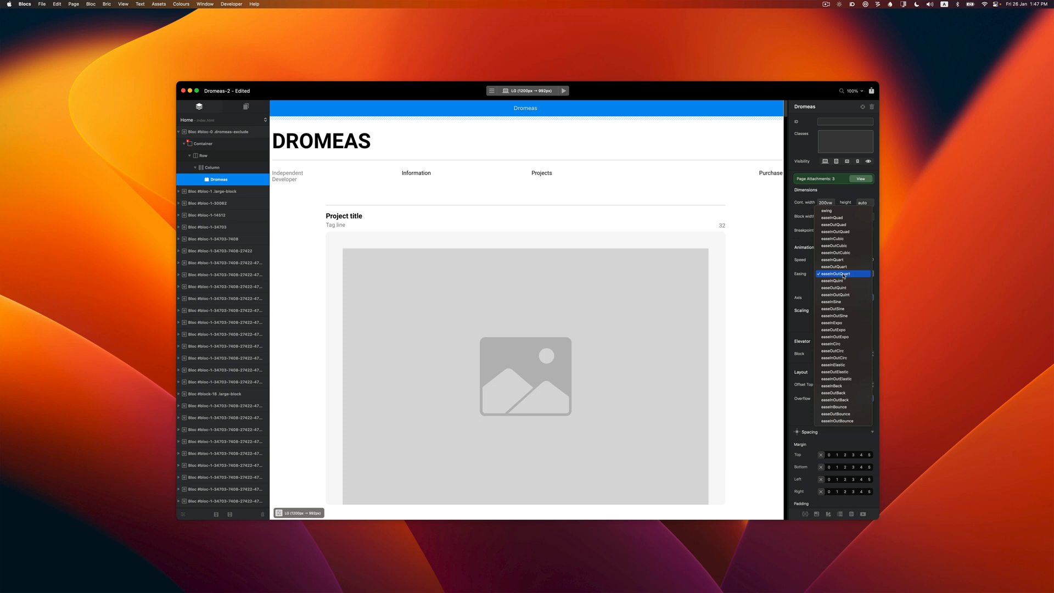
left_click(837, 372)
key("super+r")
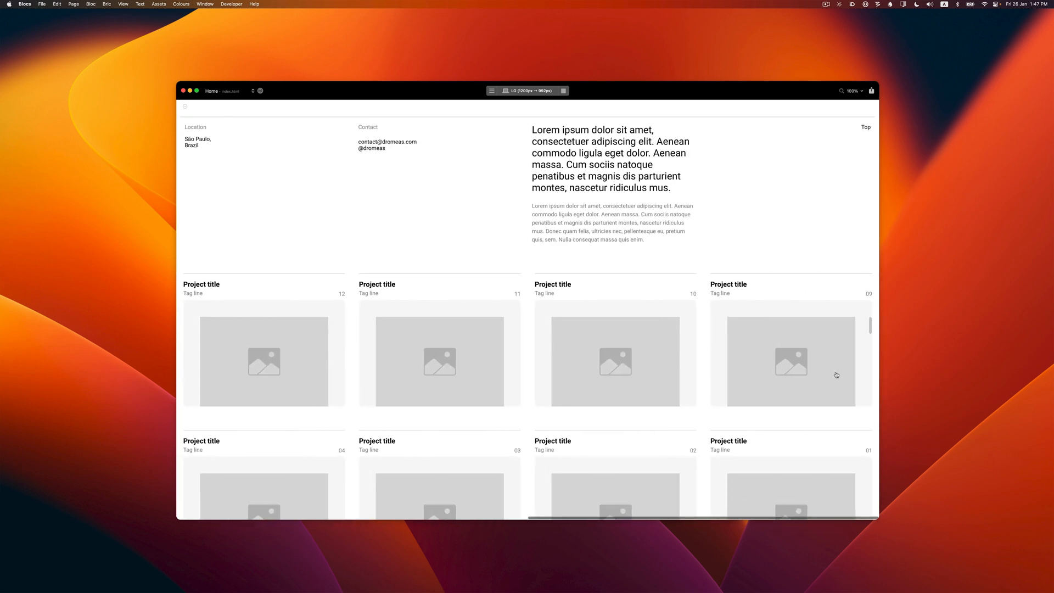
key("super+r")
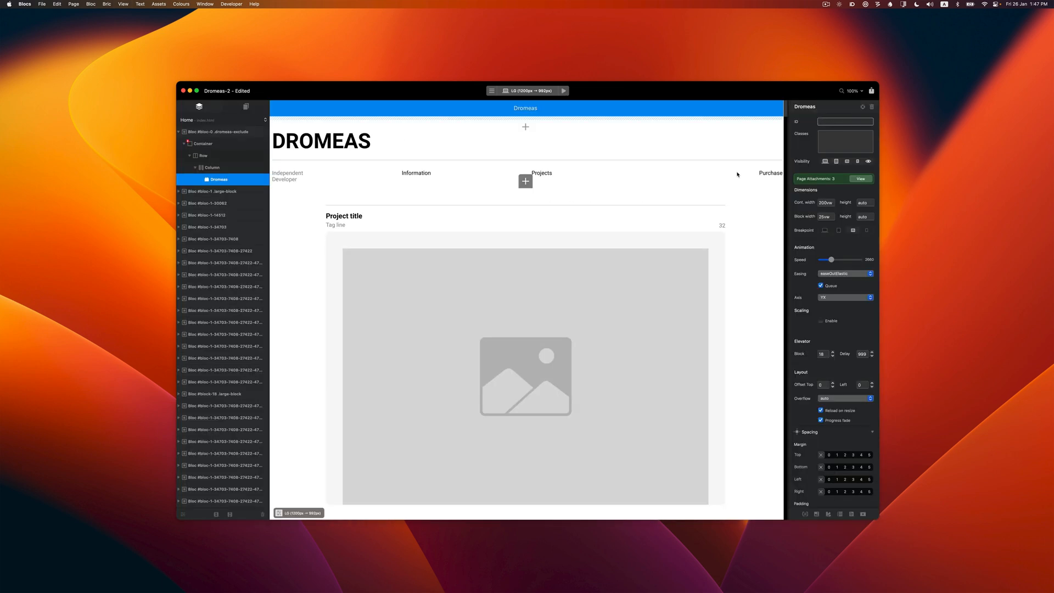
Step: Set the Dromeas easing to easeInOutBack, preview the scroll animation, and exit the preview
left_click(837, 276)
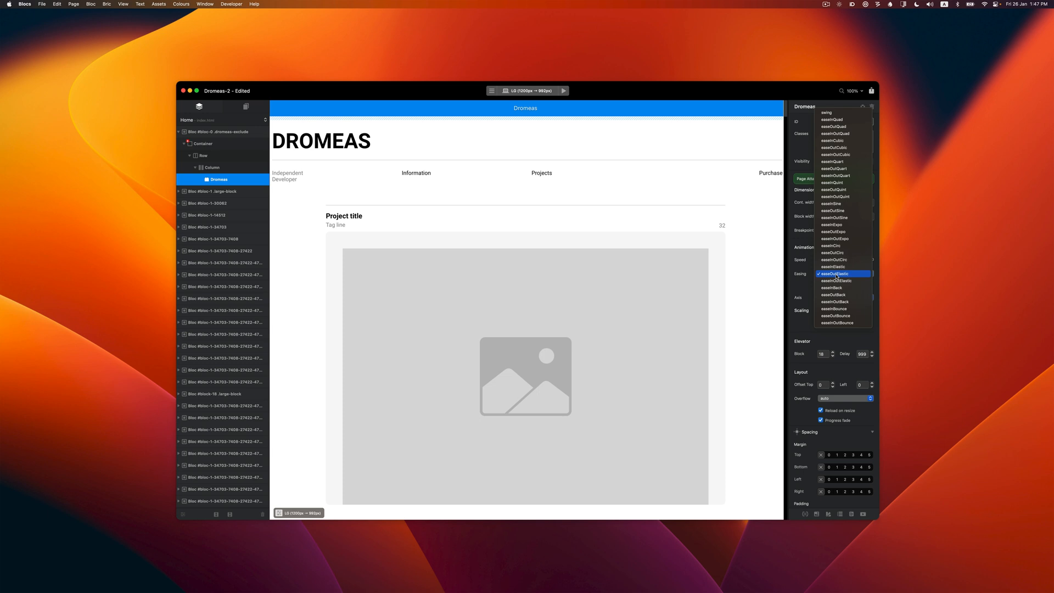
left_click(835, 302)
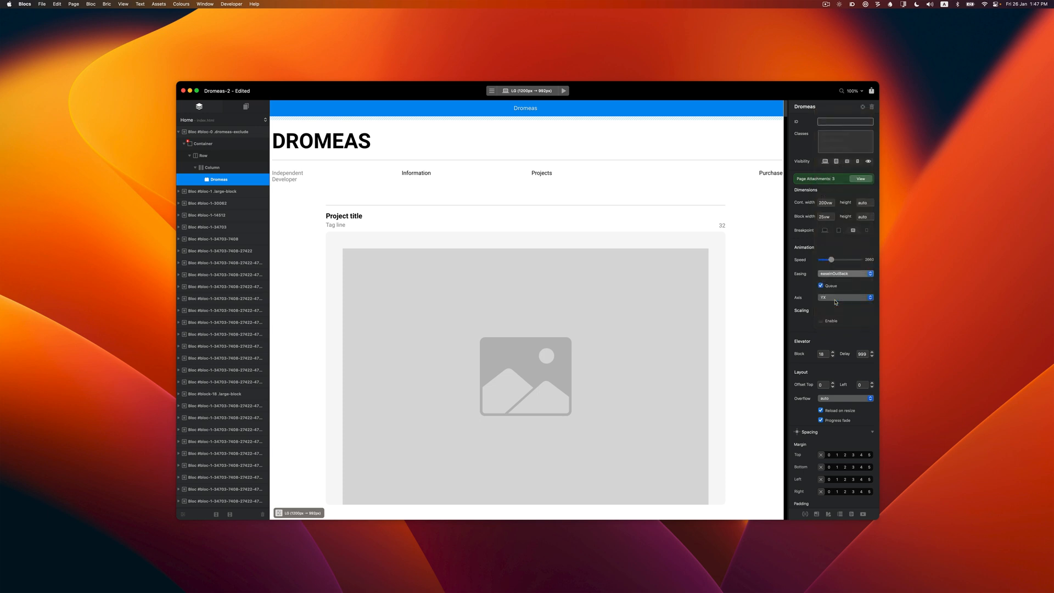
key("super+r")
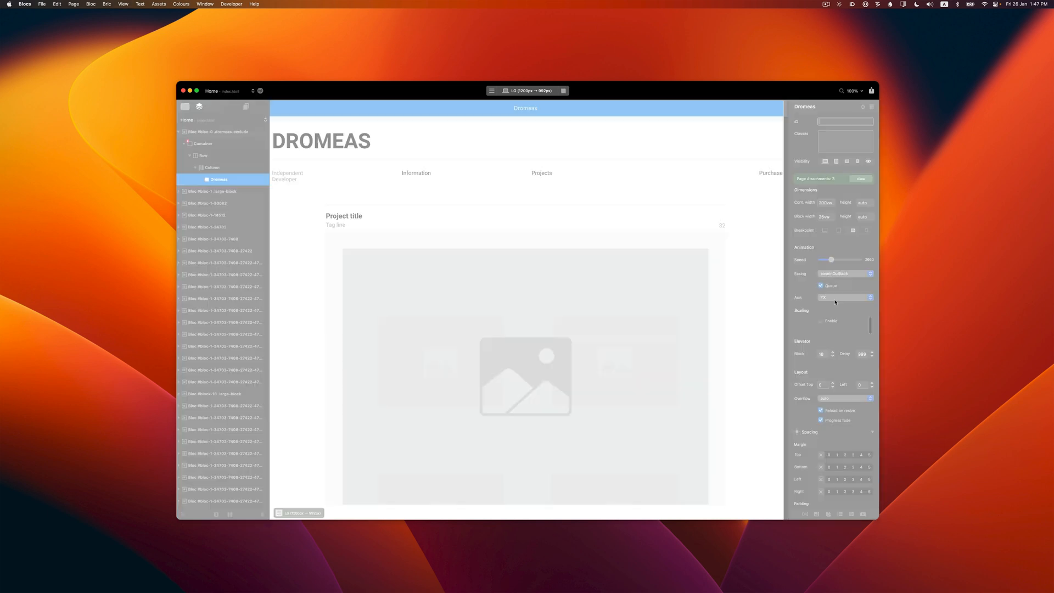
scroll(835, 301, "down", 10)
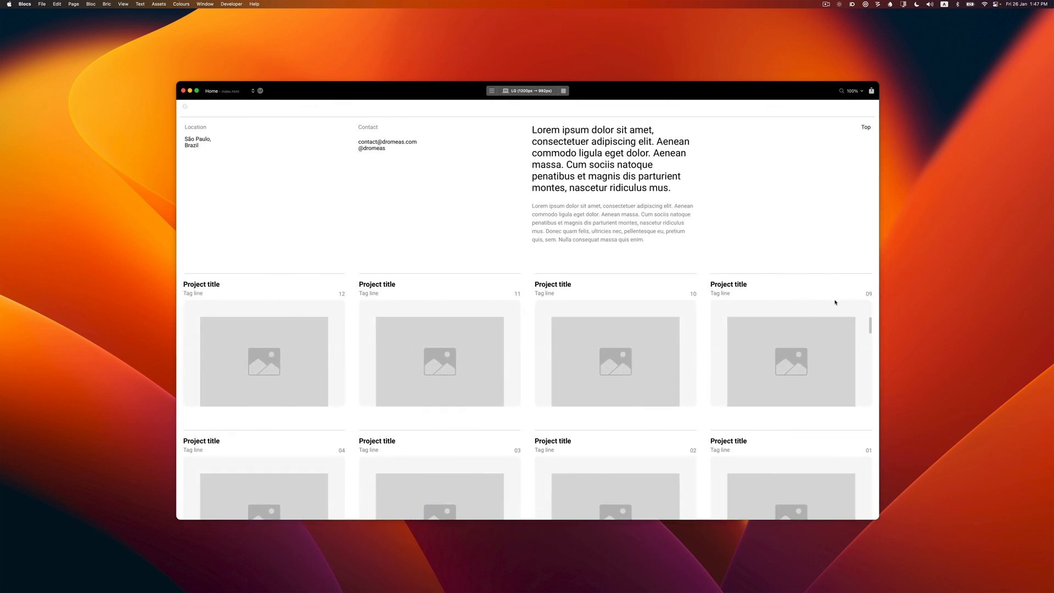
key("super+r")
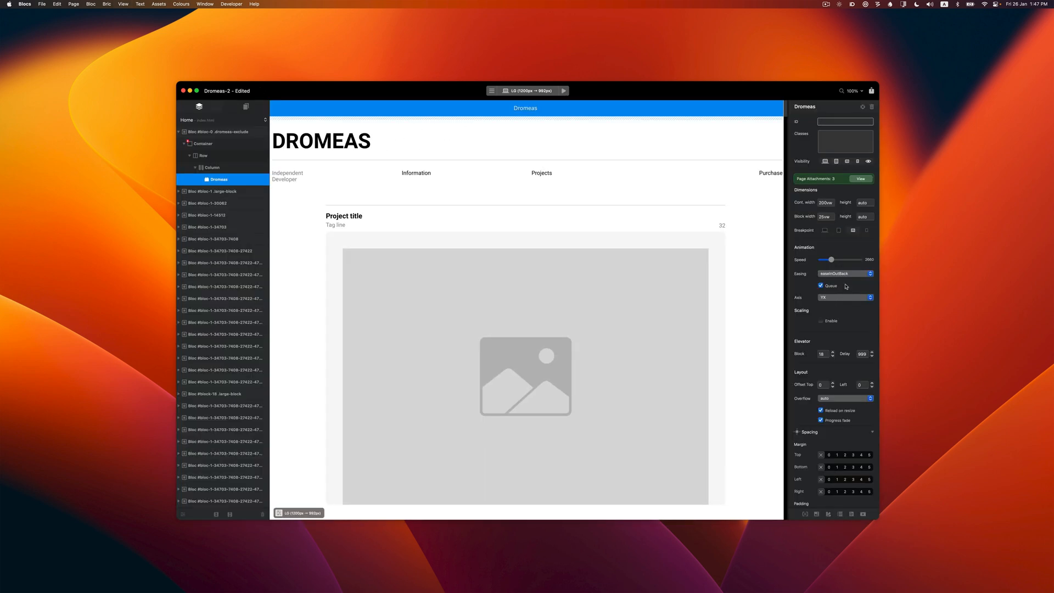
Step: Set the Dromeas easing to easeInOutBounce, preview the scroll animation, and exit the preview
left_click(846, 276)
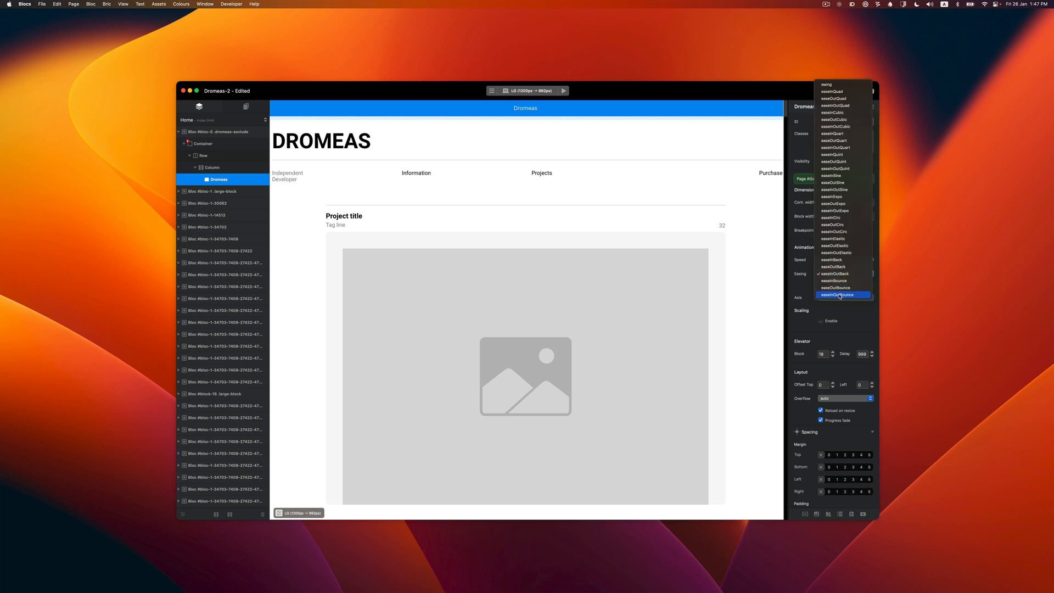
left_click(839, 295)
key("super+r")
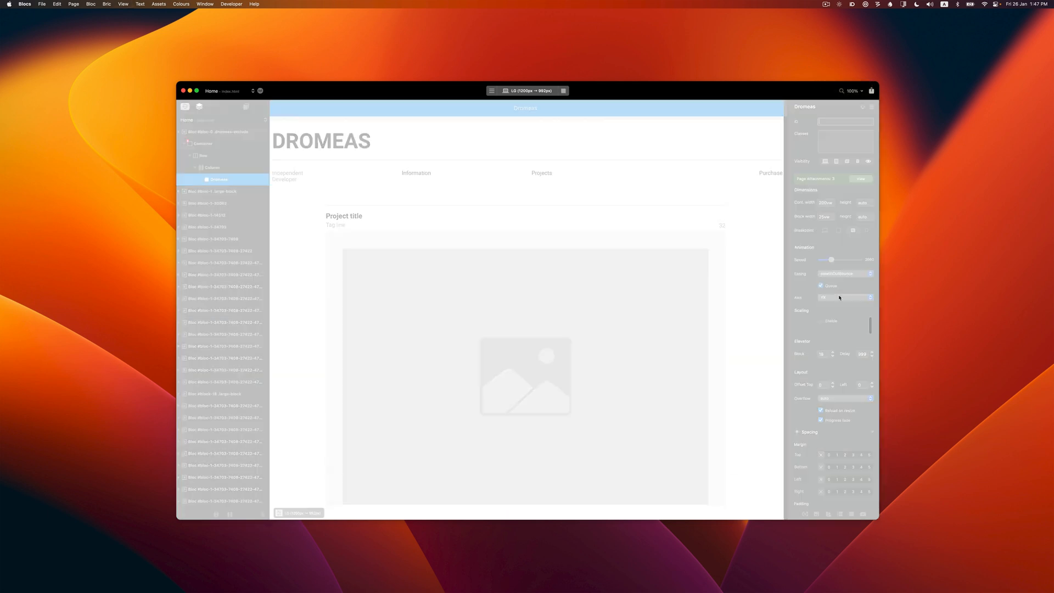
scroll(839, 298, "down", 10)
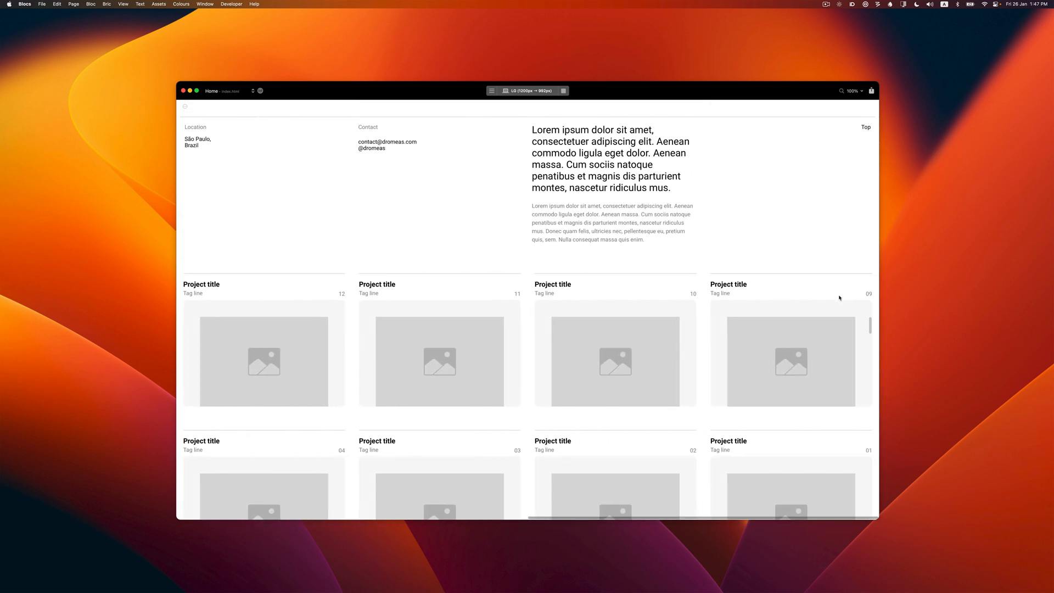
key("super+r")
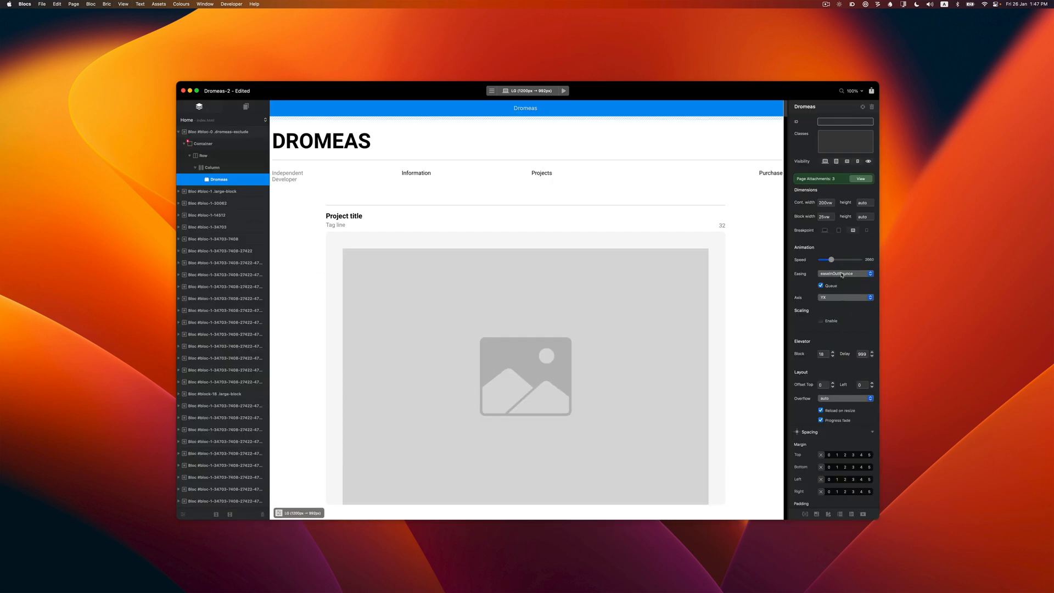
Step: Set the Dromeas easing to easeInOutSine, preview the scroll animation, and exit the preview
left_click(842, 275)
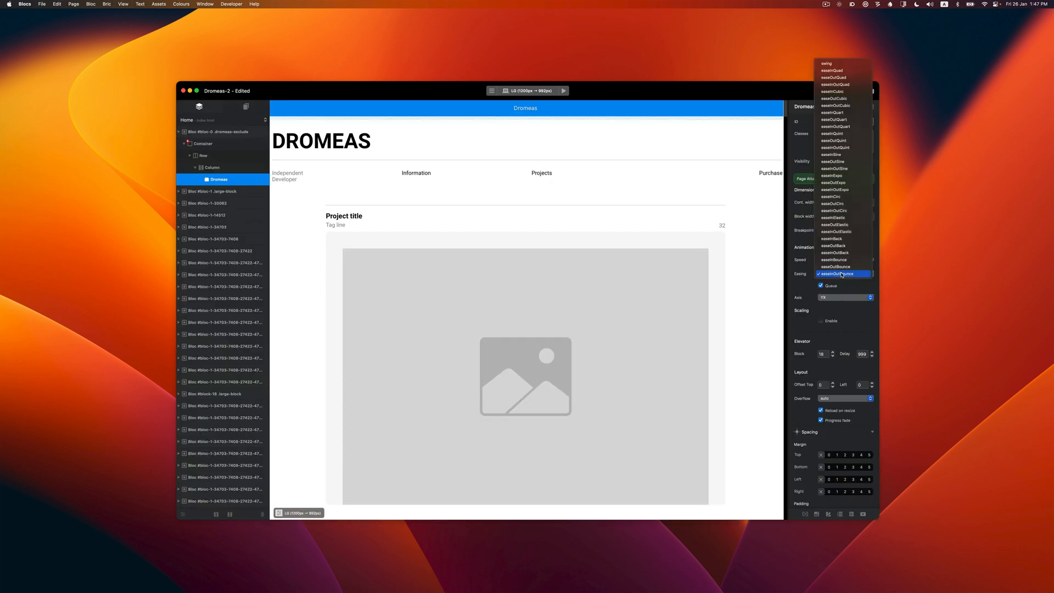
left_click(841, 169)
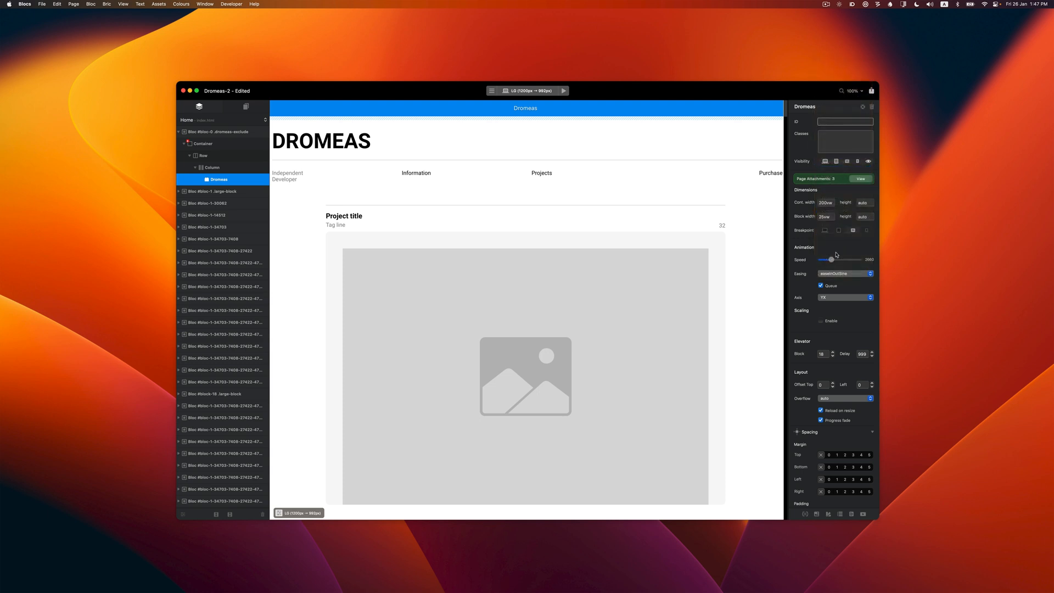
key("super+r")
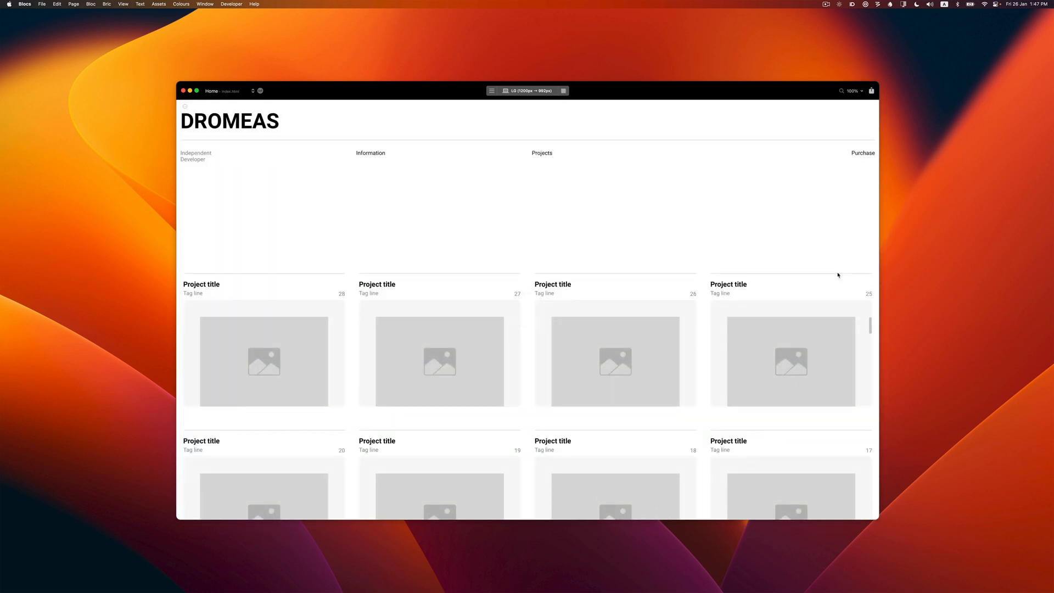
scroll(838, 274, "down", 10)
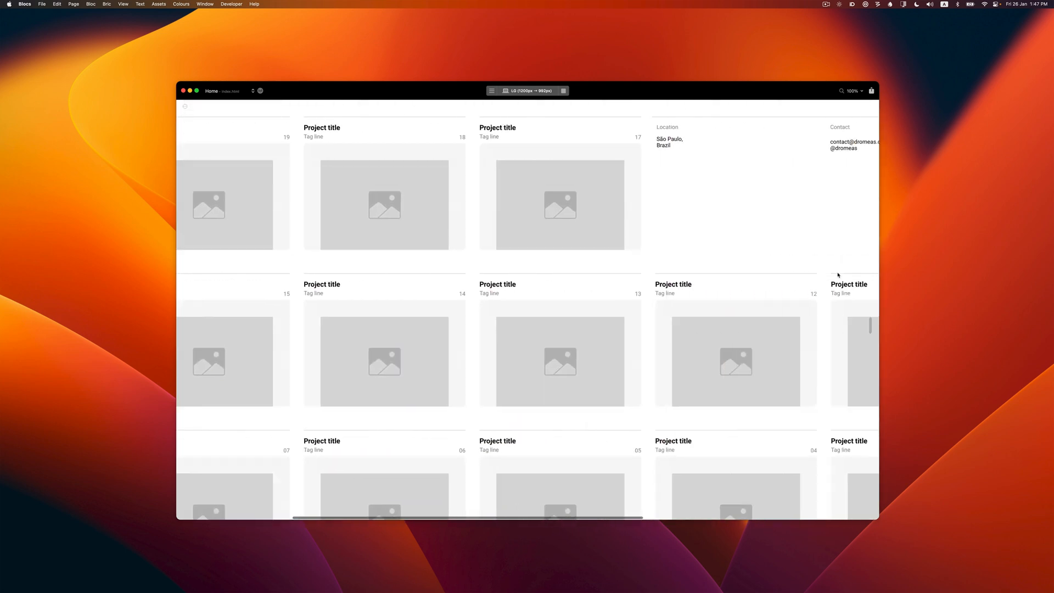
scroll(838, 275, "right", 10)
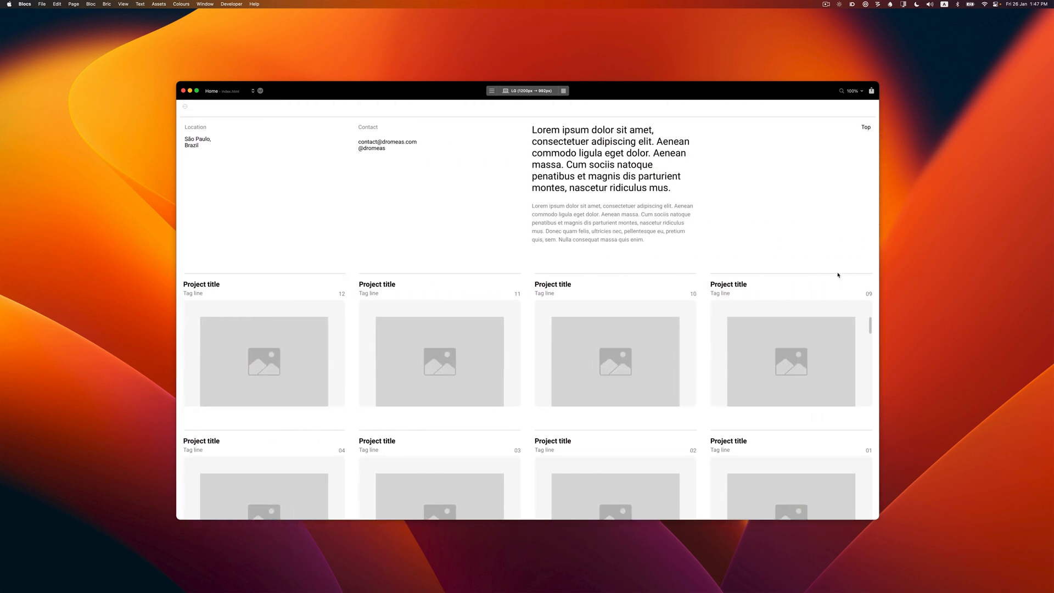
key("super+r")
Step: Set the Dromeas easing to easeInOutCubic, preview the scroll animation through the project blocks, and follow the Top link
left_click(845, 274)
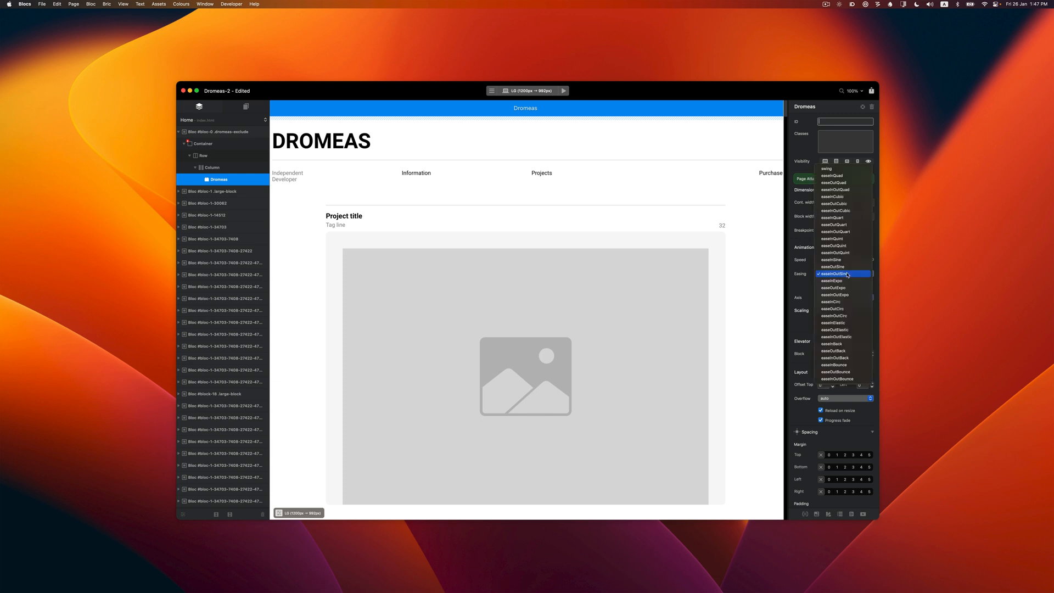
left_click(846, 211)
key("super+r")
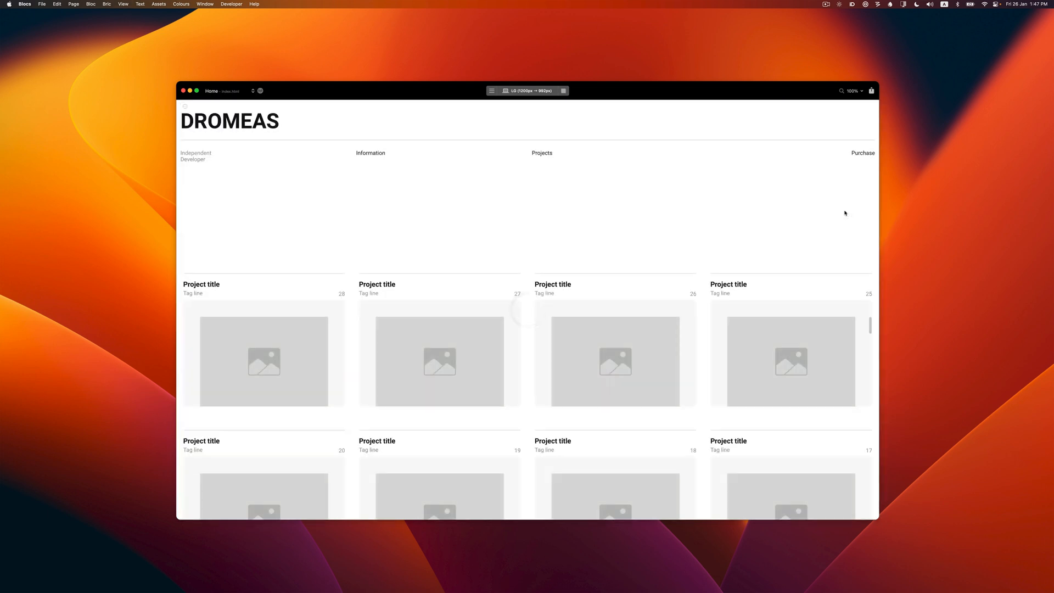
scroll(845, 213, "down", 2)
scroll(845, 213, "down", 5)
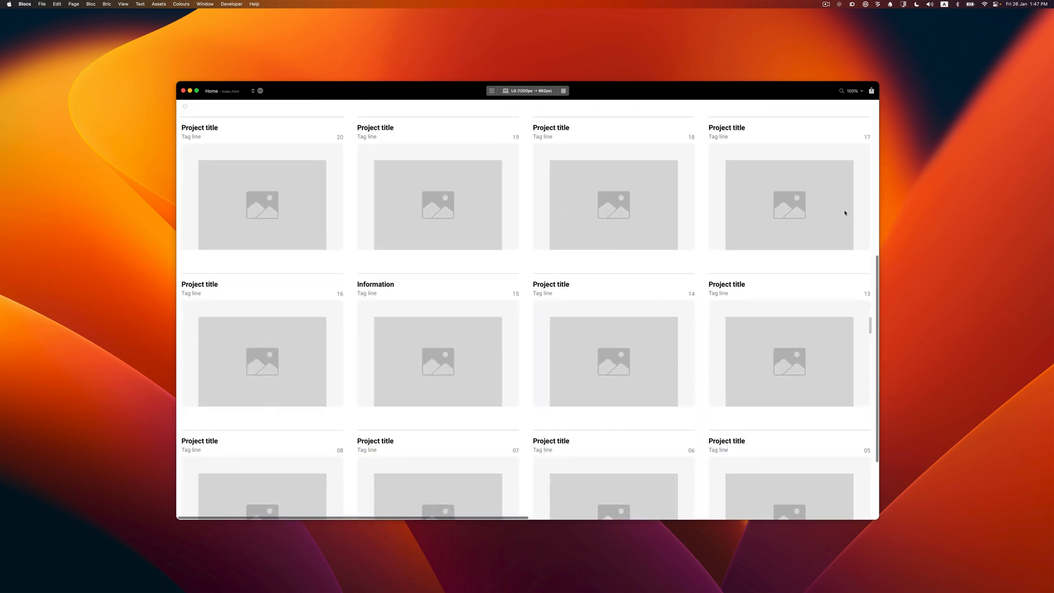
scroll(845, 213, "left", 2)
scroll(845, 213, "right", 1)
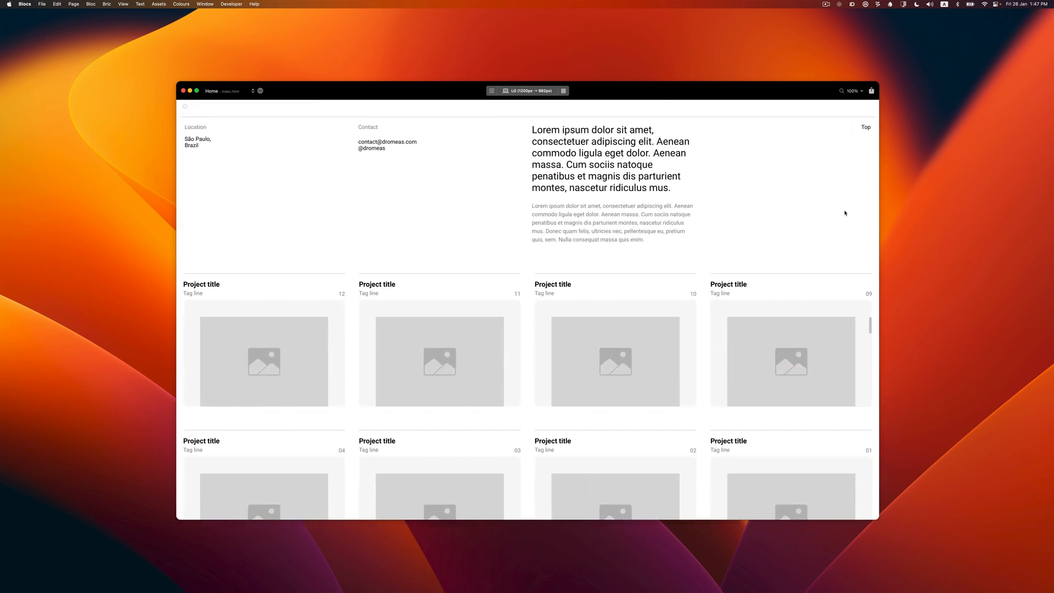
left_click(866, 128)
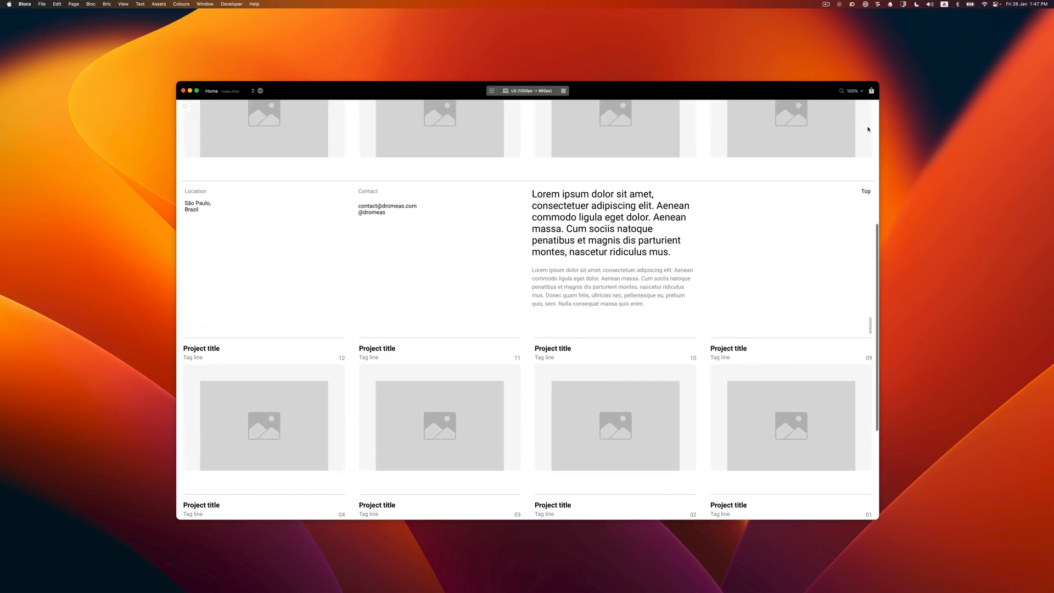